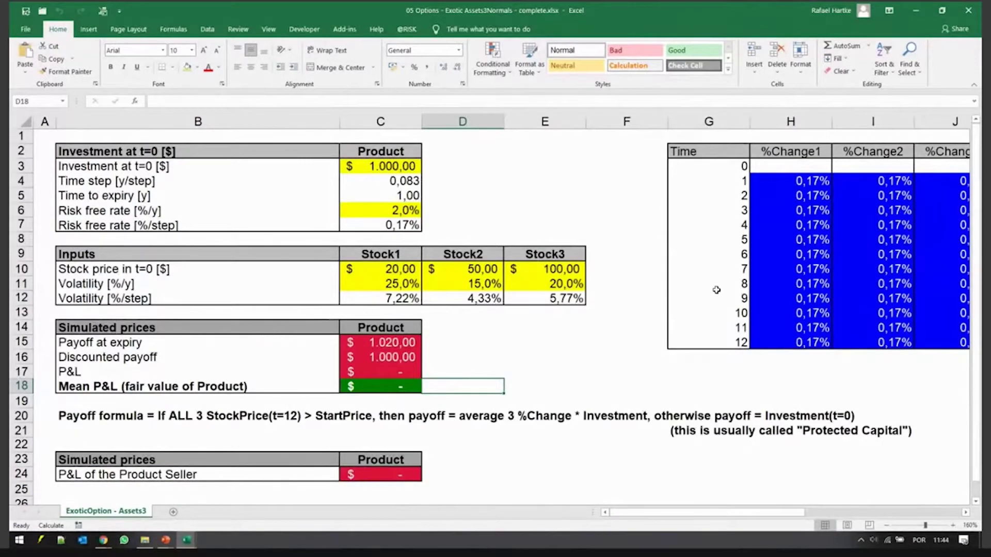
Step: Point out the starting price and volatility of Stock1, Stock2 and Stock3
scroll(708, 291, right, 5)
scroll(708, 290, left, 5)
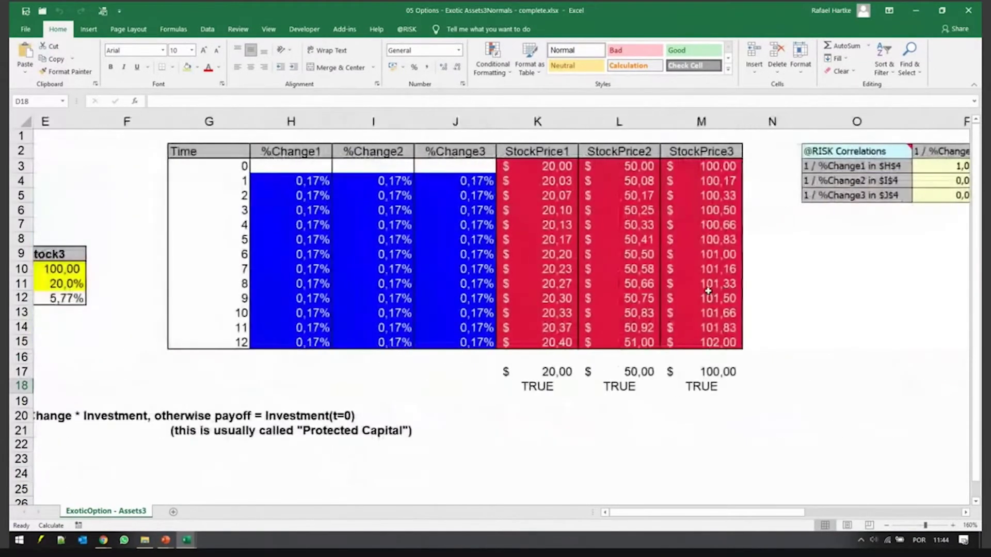
drag(380, 254, 391, 284)
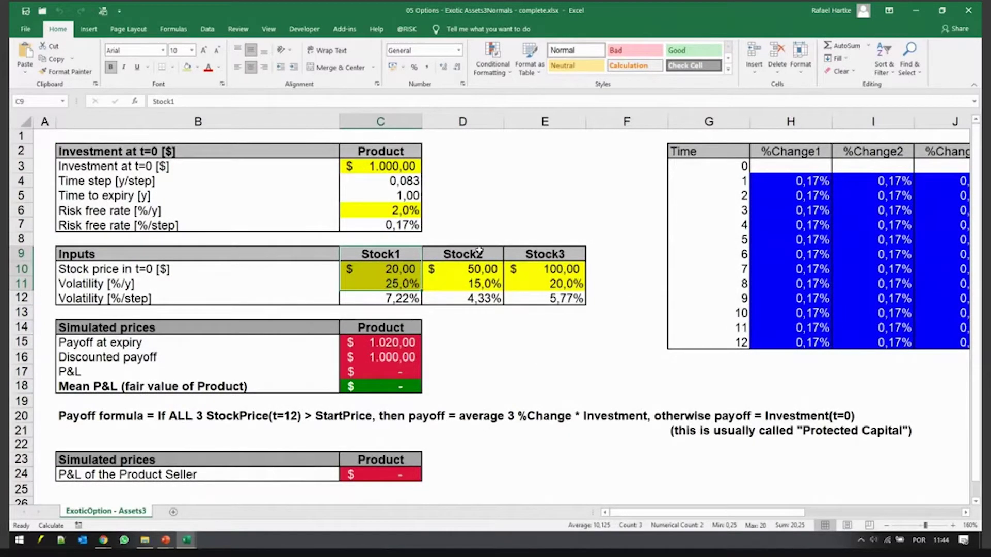
drag(447, 254, 496, 287)
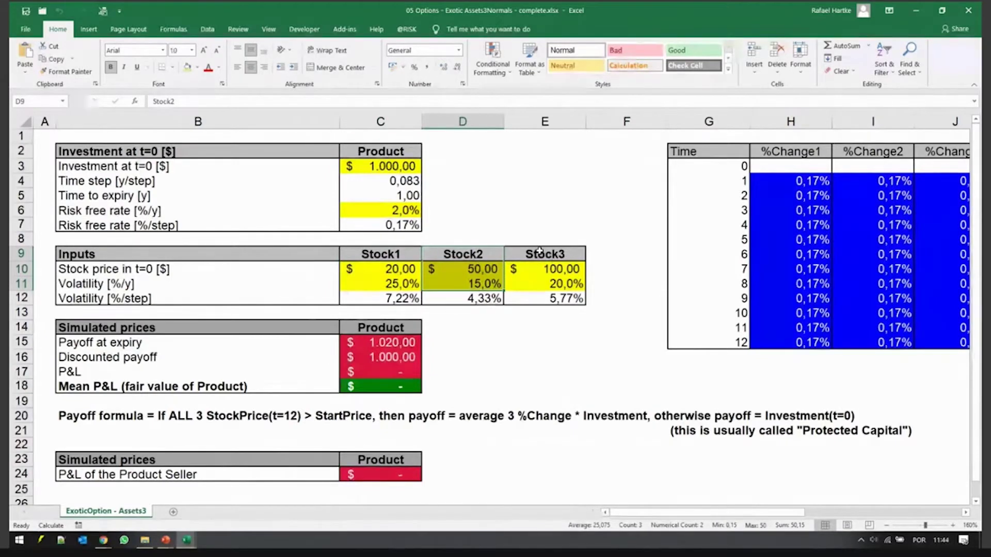
drag(539, 253, 541, 286)
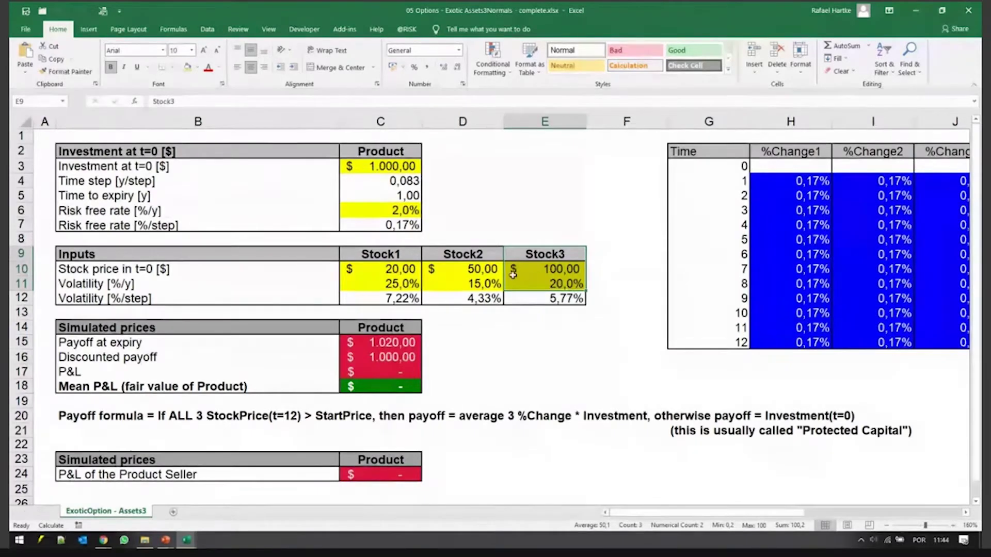
Step: Point out the payoff rule, the 1.000,00 initial investment, the stock input block and final time step 12
click(120, 416)
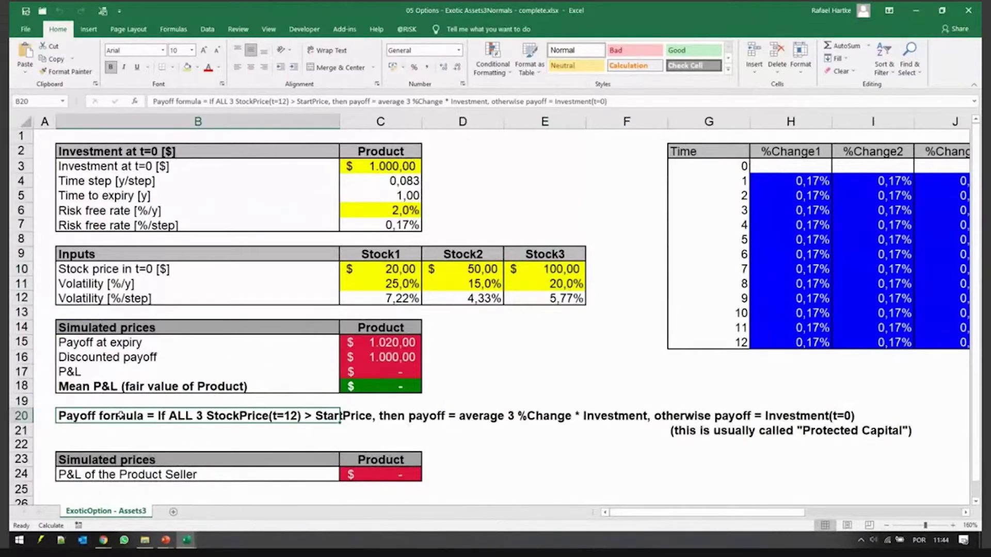
drag(159, 168, 421, 164)
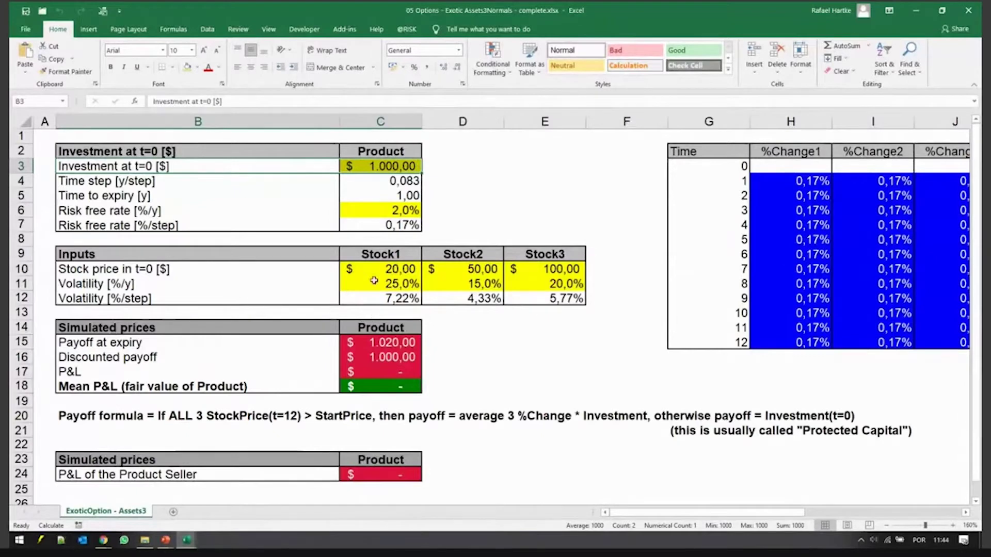
drag(380, 255, 570, 303)
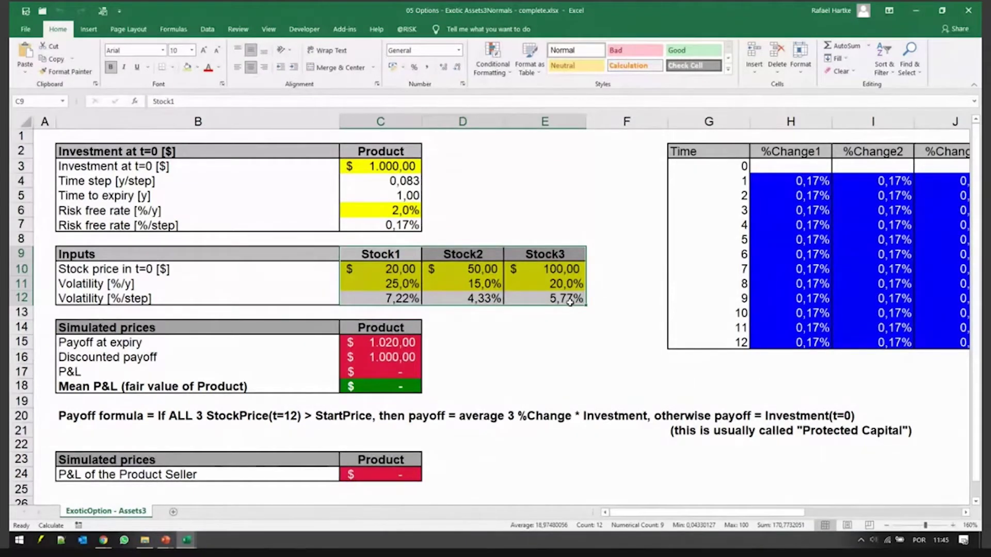
click(700, 343)
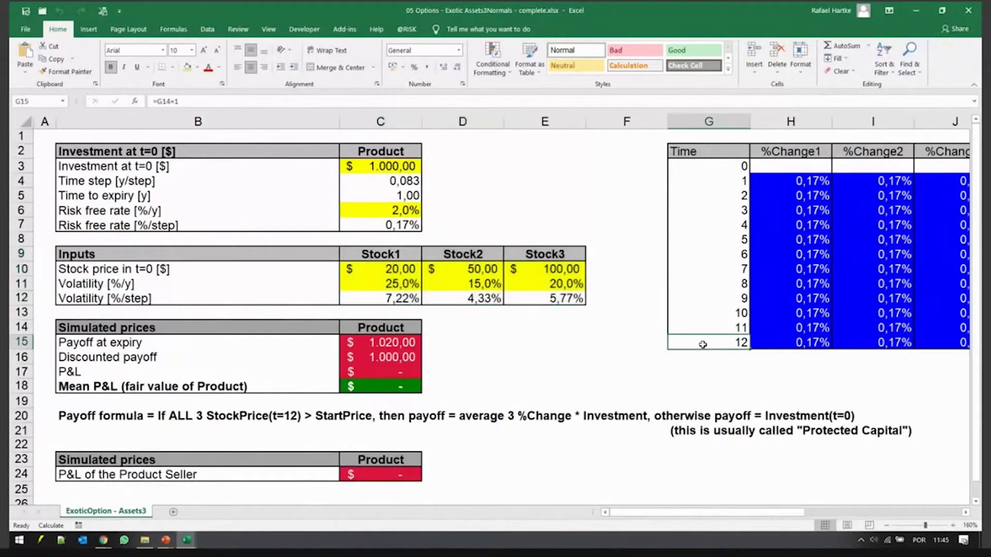
drag(263, 167, 458, 166)
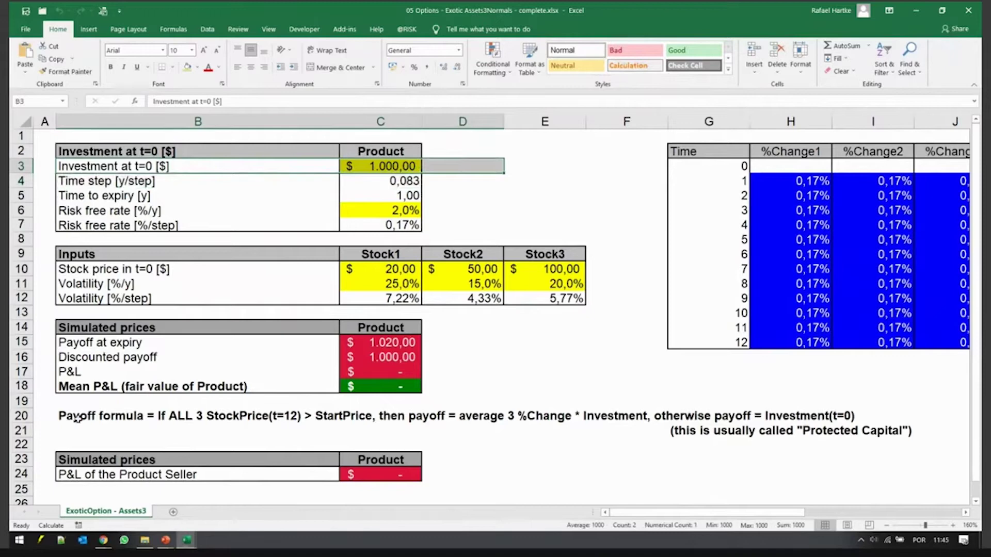
Step: Step through the payoff rule text, highlighting the StockPrice(t=12) > condition
click(123, 418)
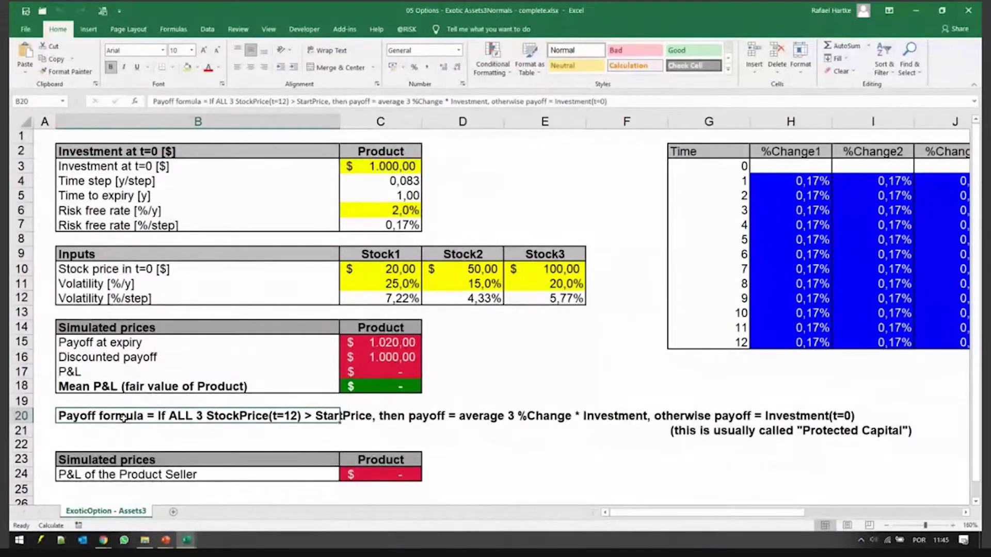
click(285, 418)
click(355, 428)
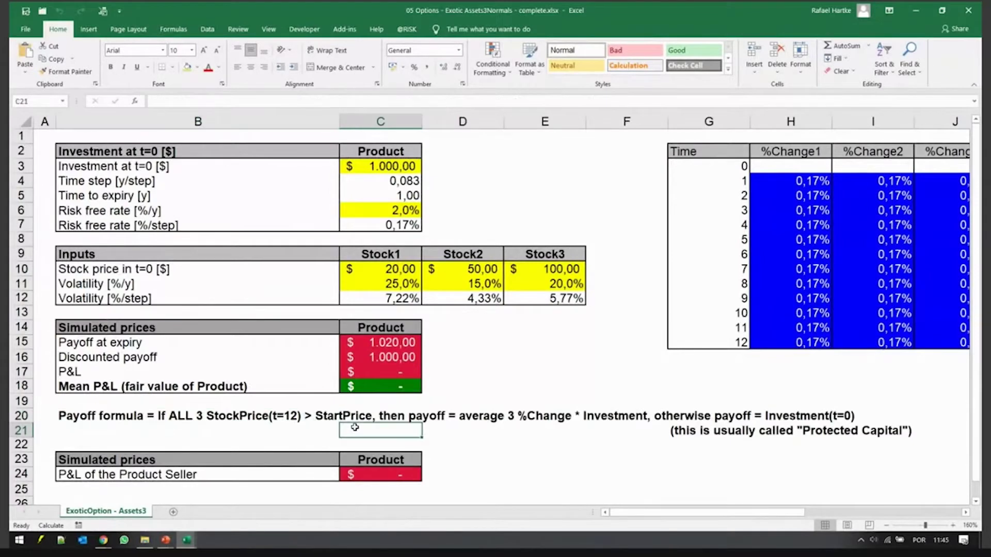
click(85, 417)
key(F2)
key(Home)
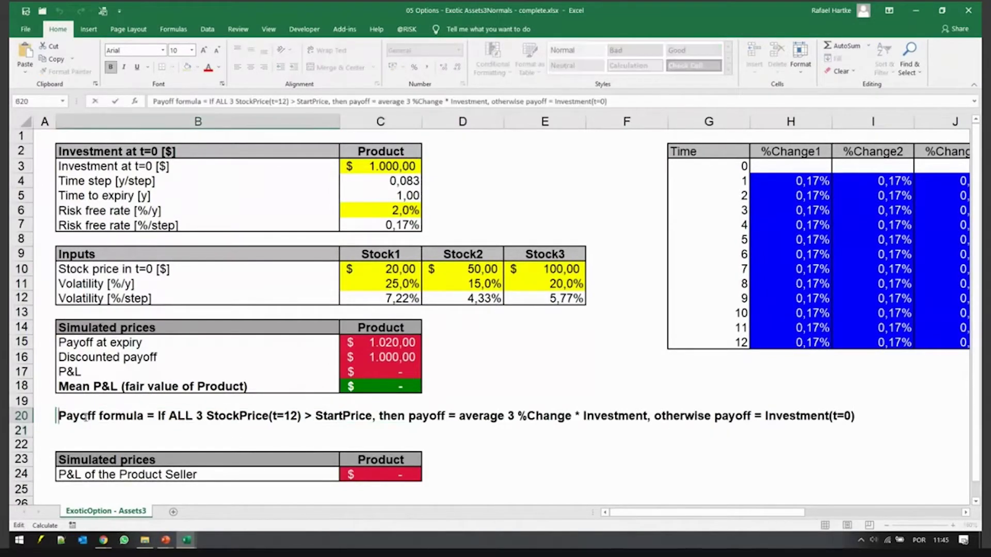
key(ctrl+Right)
key(ctrl+Right)
key(ctrl+Right)
key(ctrl+Right)
key(ctrl+Right)
key(ctrl+Right)
key(ctrl+shift+Right)
key(ctrl+shift+Right)
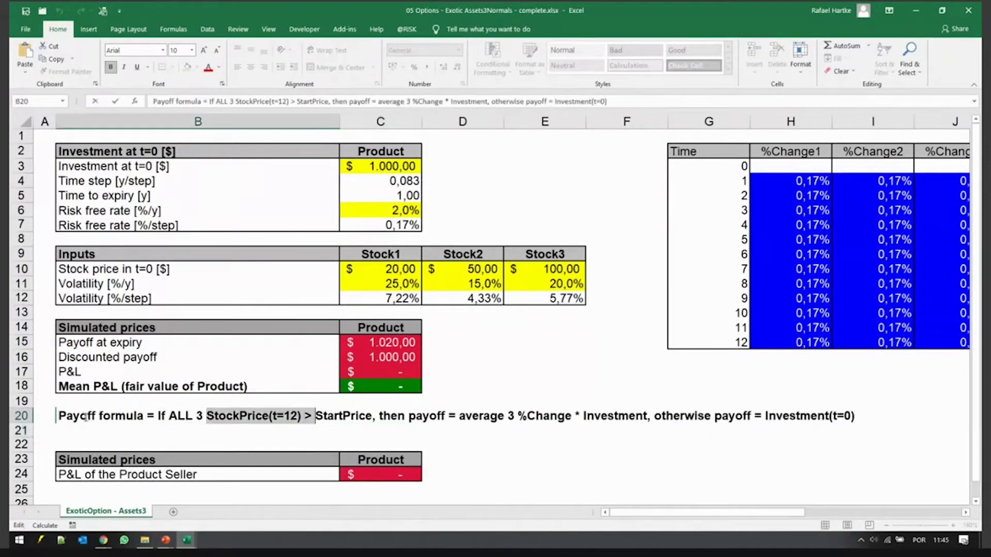
key(ctrl+shift+Right)
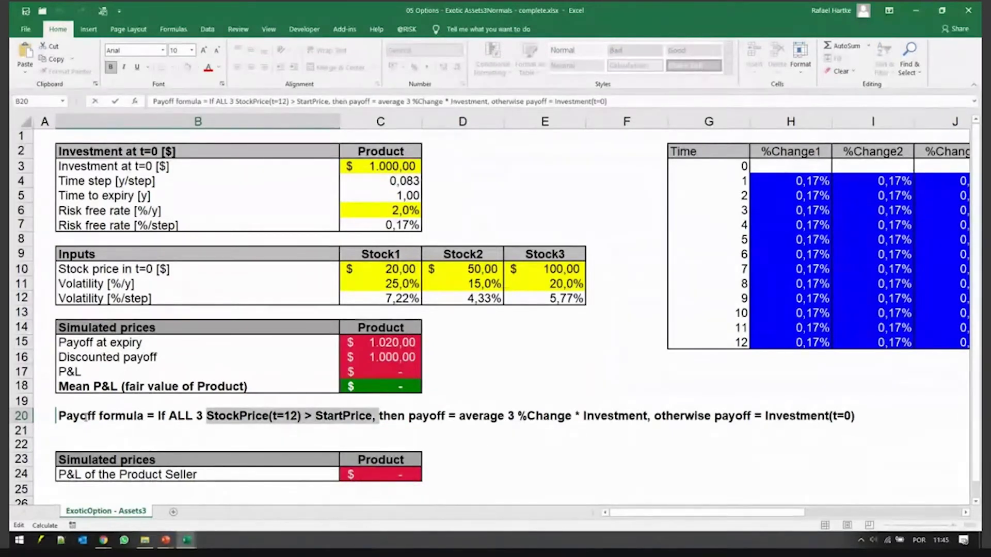
Step: Highlight the rule's %Change * Investment term, StartPrice condition and Investment(t=0) fallback, without changes
double_click(384, 419)
drag(518, 419, 579, 419)
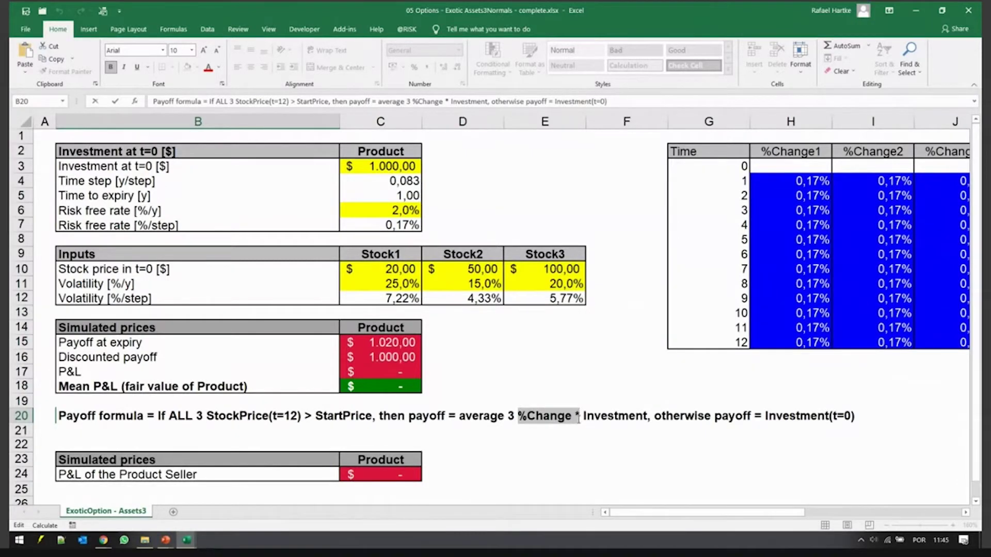
key(ctrl+shift+Right)
key(shift+Left)
key(shift+Left)
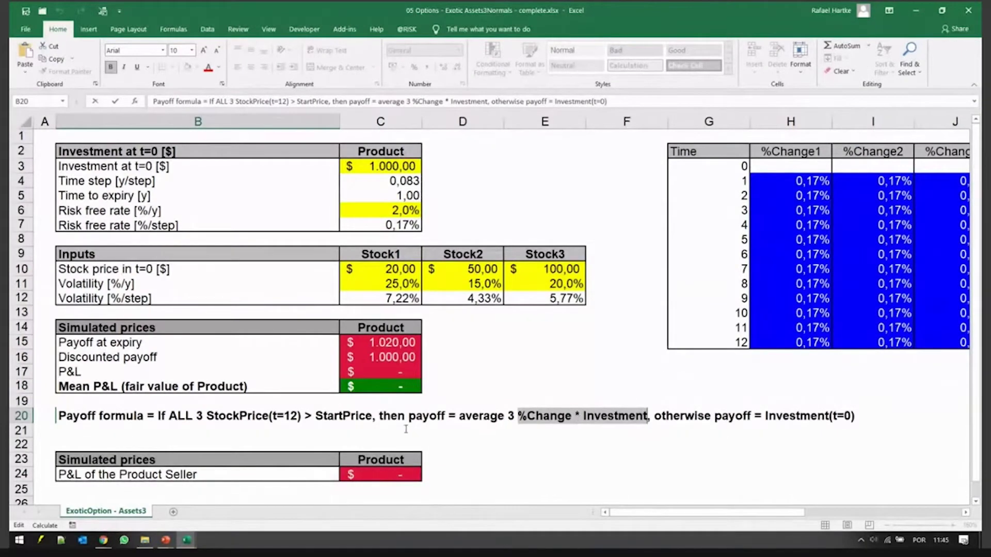
drag(206, 416, 368, 415)
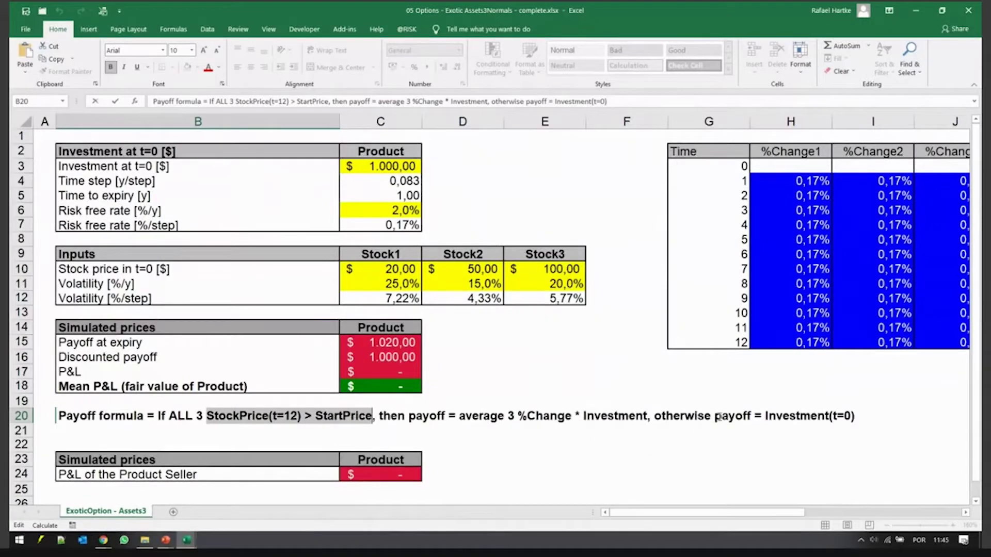
drag(715, 416, 865, 422)
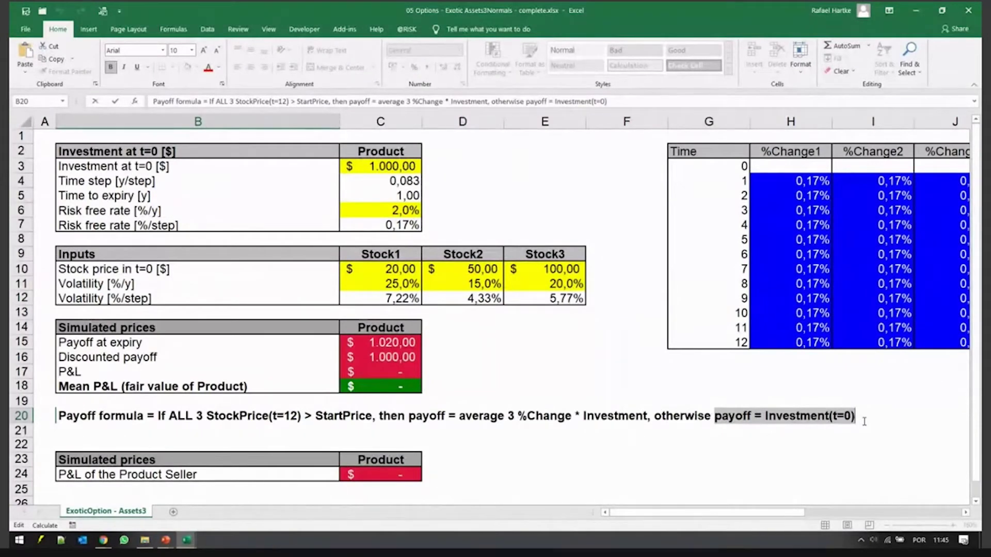
key(Escape)
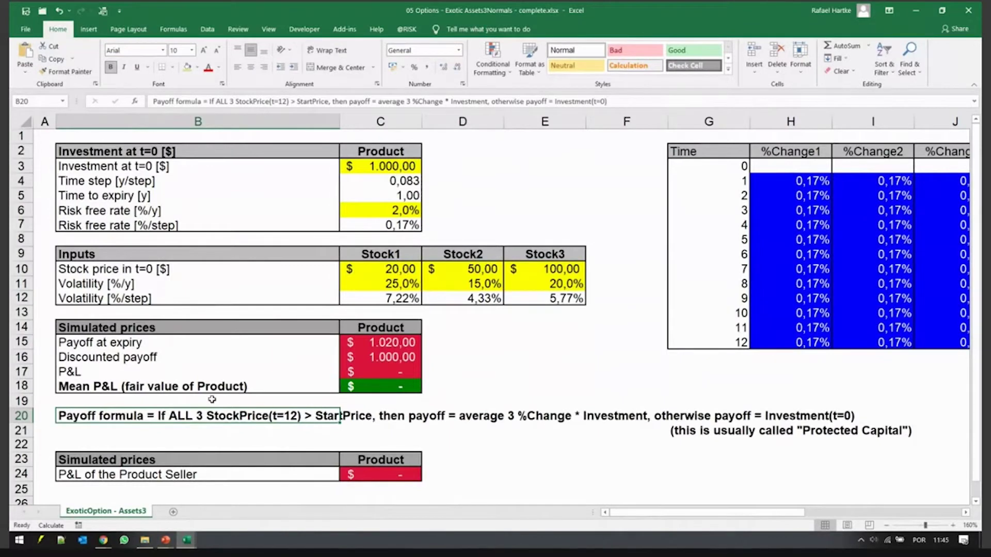
Step: Highlight the ALL 3 StockPrice(t=12) > StartPrice condition and the average 3 %Change * Investment payoff
key(F2)
drag(169, 413, 209, 411)
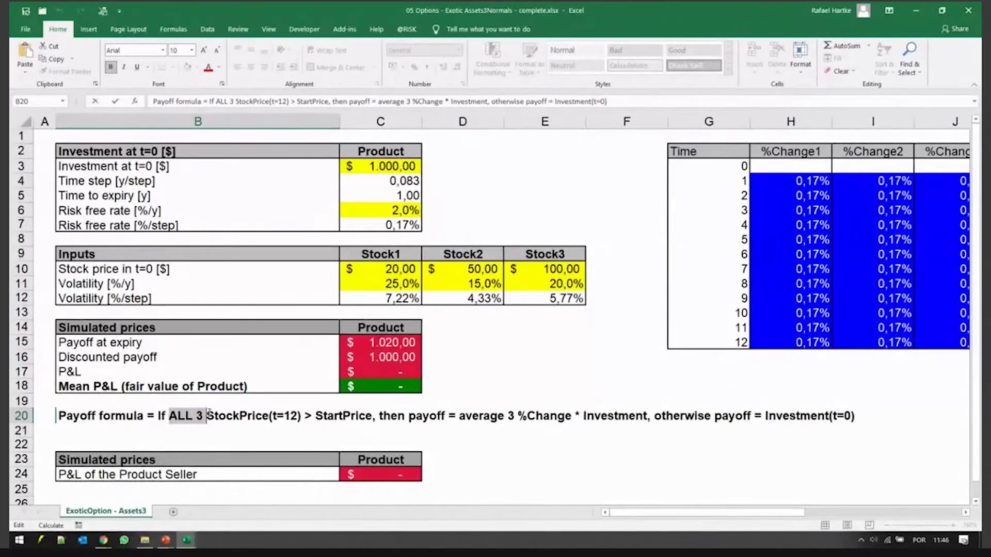
click(269, 416)
drag(168, 416, 373, 420)
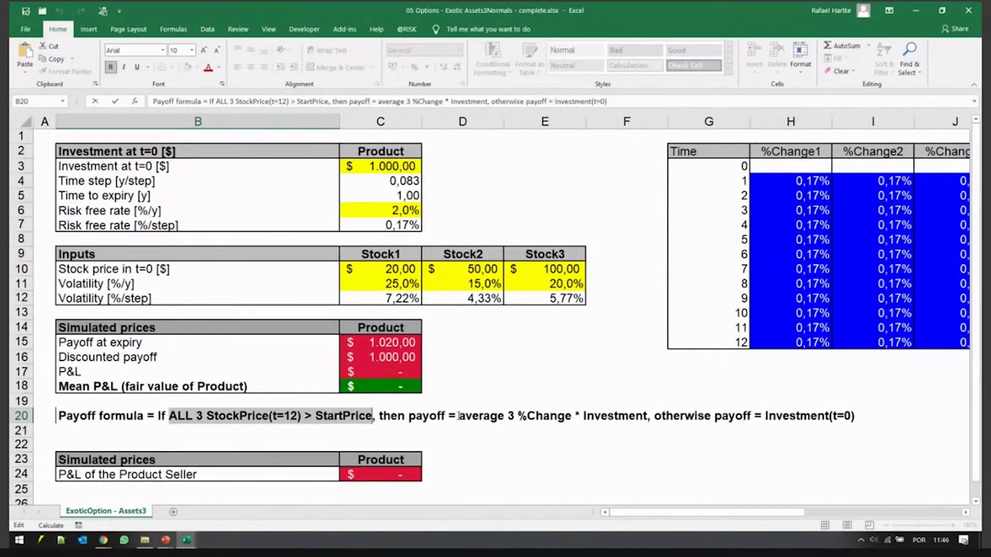
drag(459, 416, 646, 420)
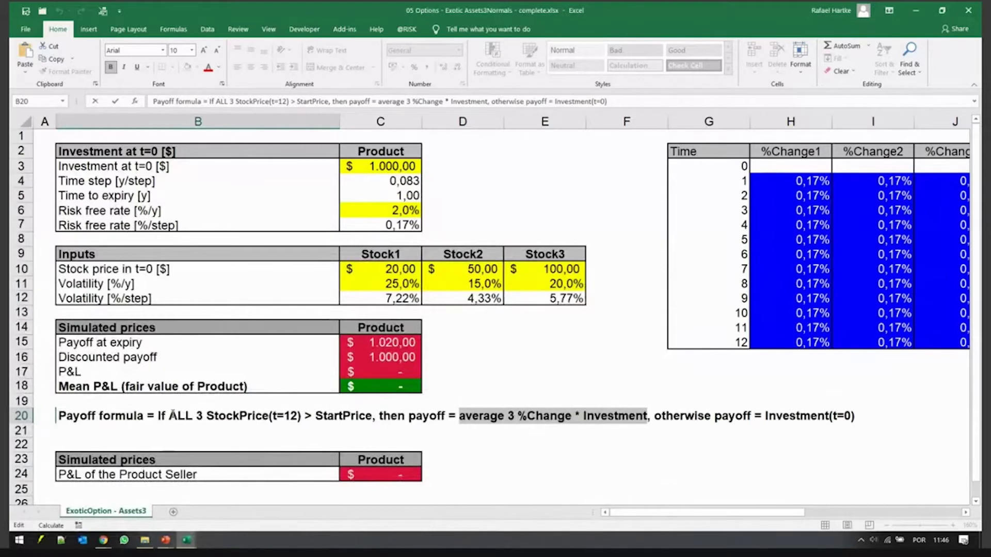
Step: Contrast the ALL 3 condition with the Investment(t=0) fallback payoff, leaving the rule unchanged
drag(169, 415, 207, 416)
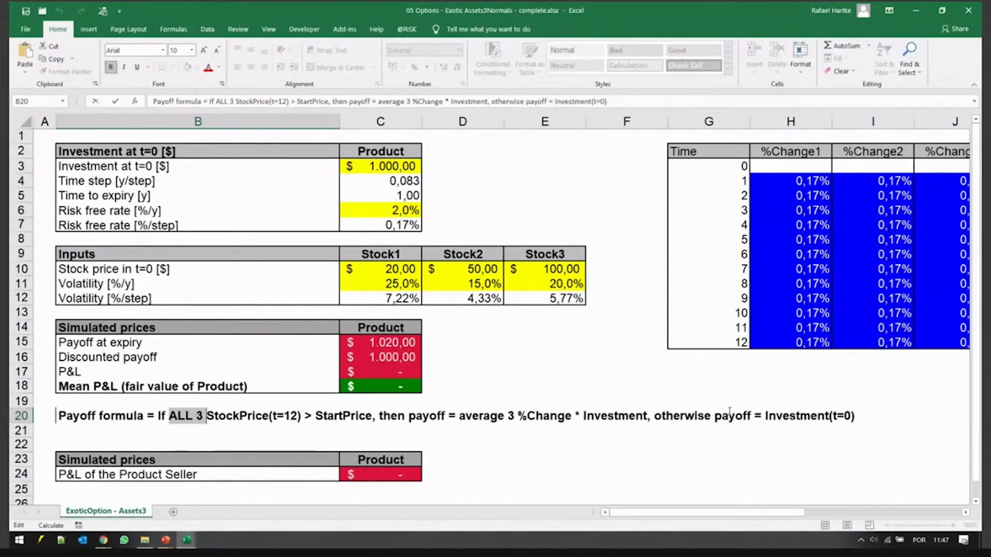
click(787, 412)
drag(788, 412, 895, 419)
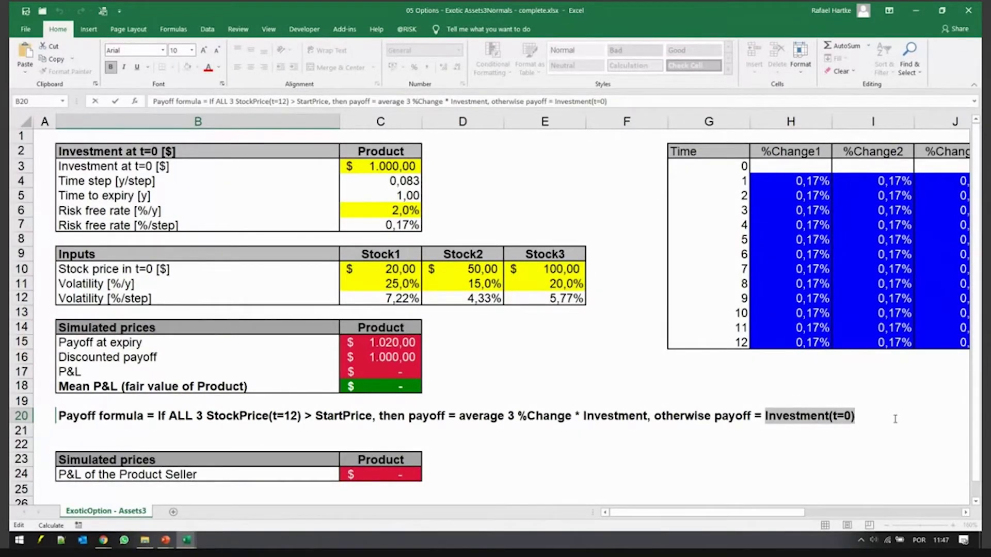
drag(167, 416, 408, 420)
drag(766, 416, 901, 419)
key(Escape)
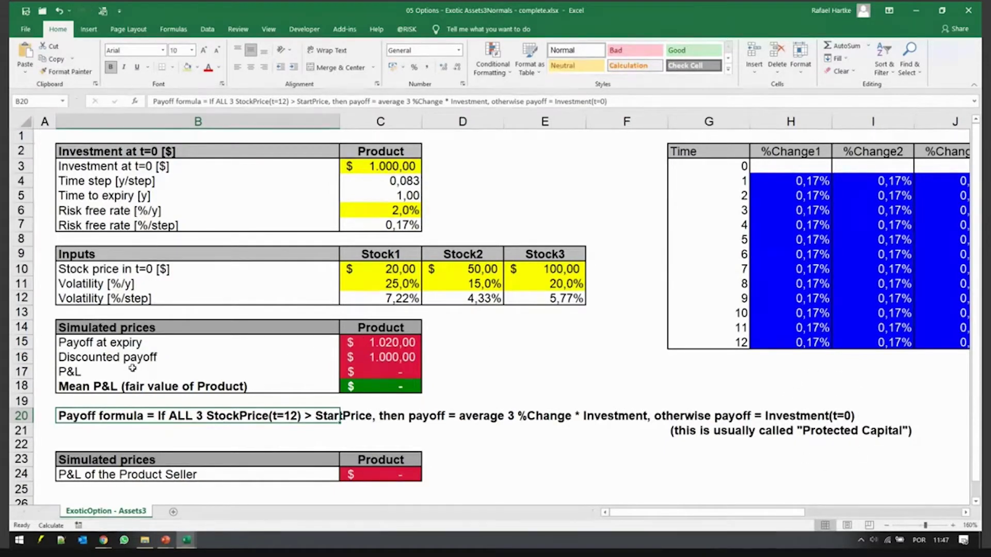
Step: Enter 1000 as a test payoff at expiry and check the recalculated discounted payoff
click(387, 341)
text(1000)
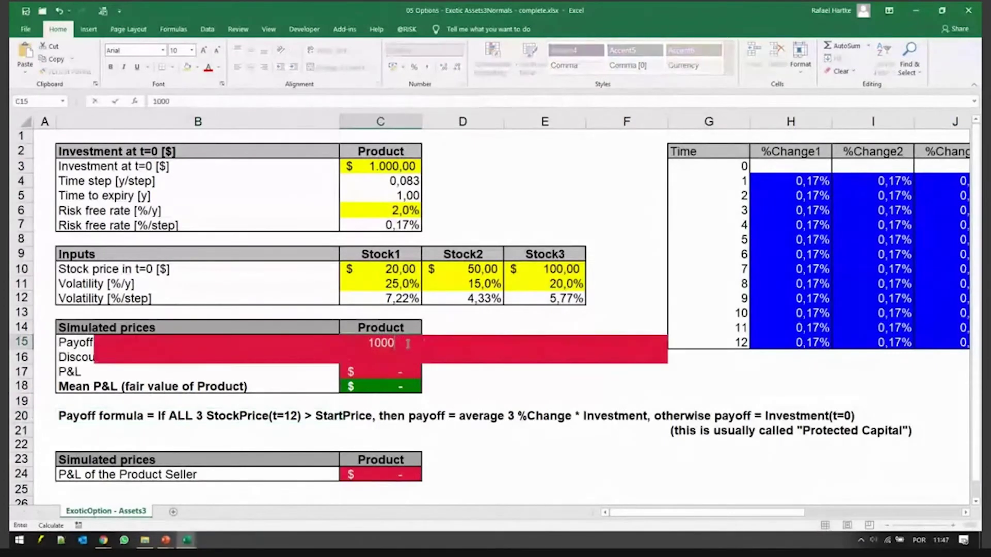
key(Return)
click(408, 343)
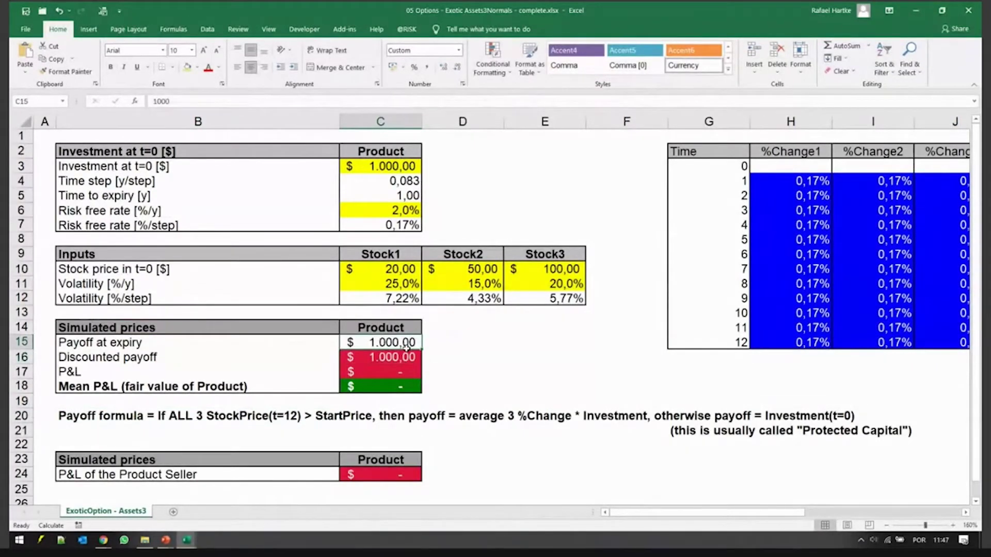
click(405, 357)
drag(437, 362, 406, 357)
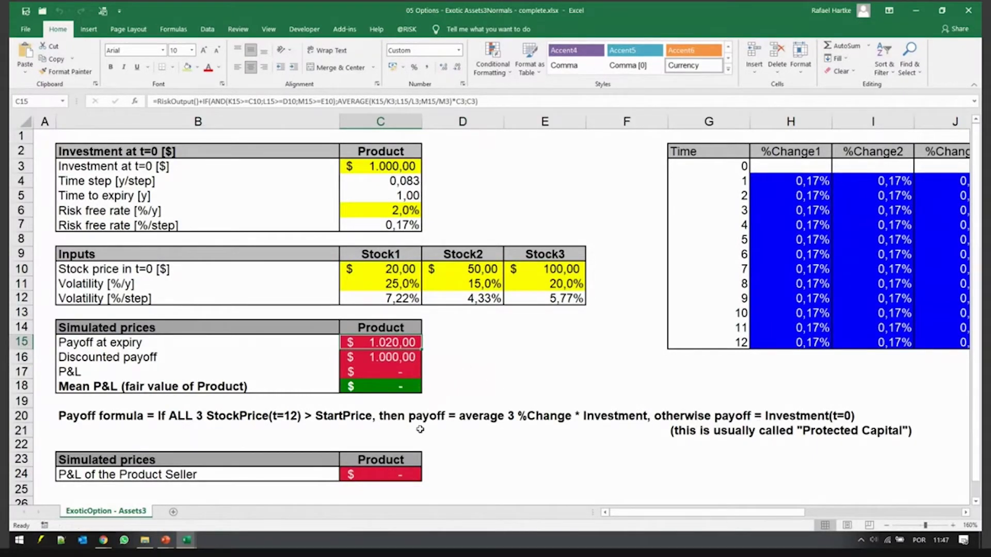
Step: Reread the payoff rule, highlighting the Investment(t=0) fallback and the ALL 3 stock price condition
click(130, 417)
key(F2)
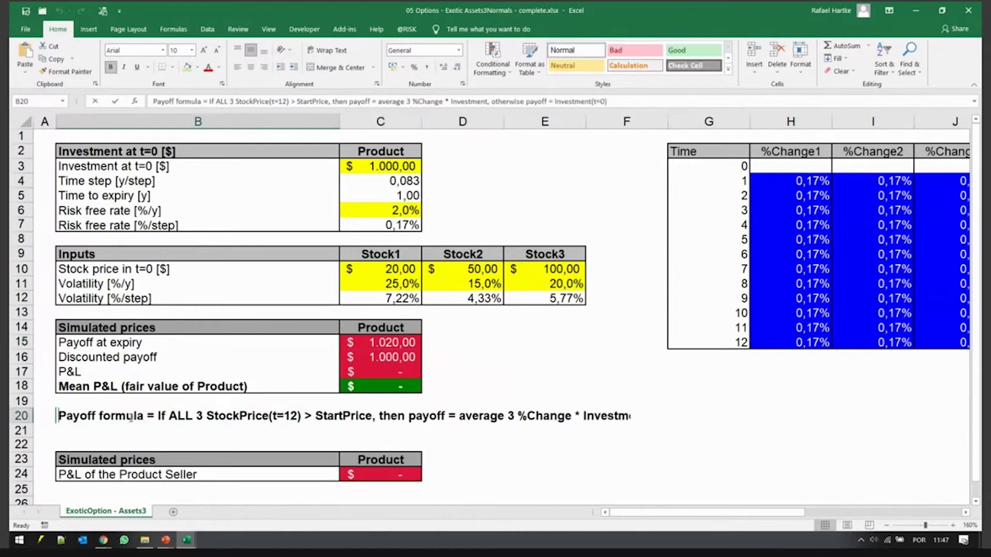
key(ctrl+shift+Left)
key(ctrl+shift+Left)
key(ctrl+shift+Left)
key(ctrl+shift+Left)
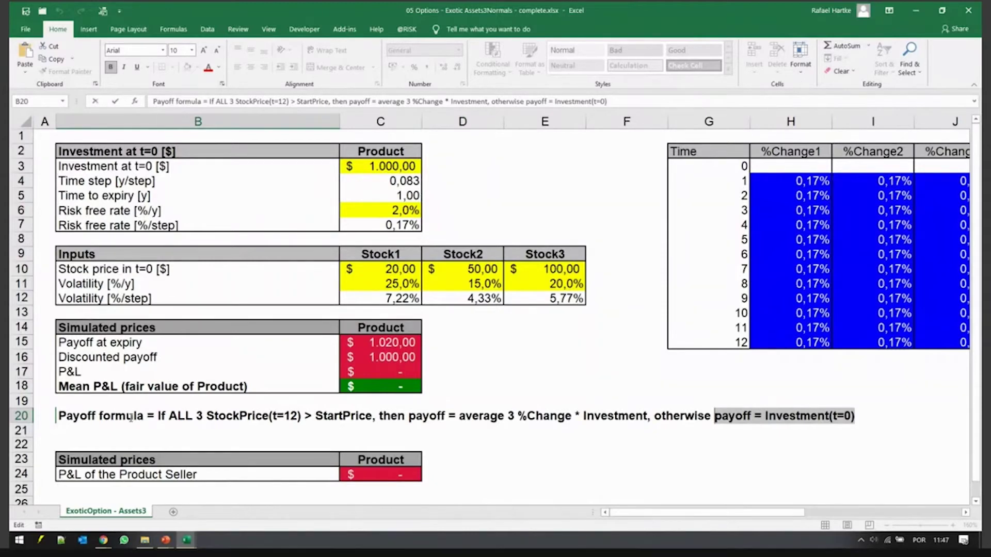
key(Home)
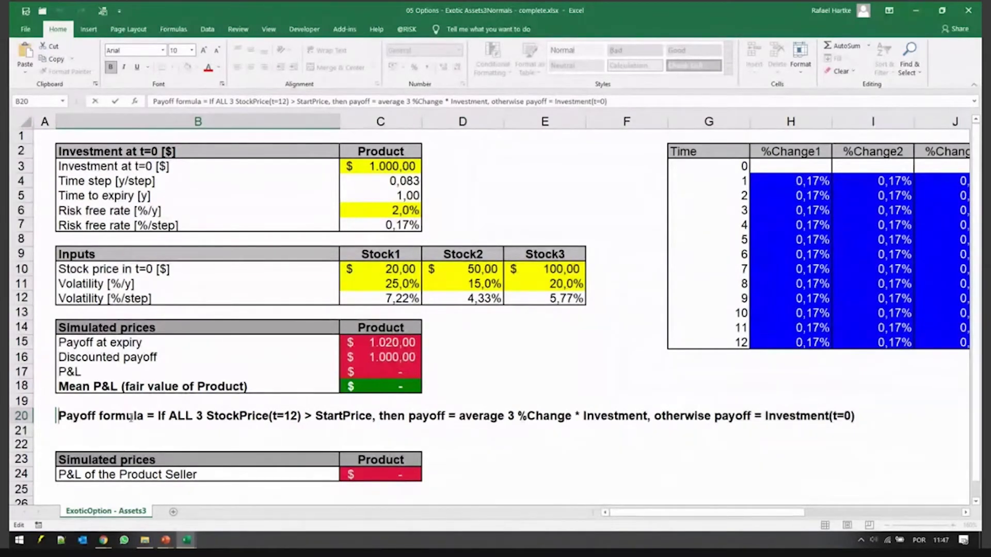
key(ctrl+Right)
key(ctrl+Right)
key(ctrl+Right)
key(ctrl+Right)
key(ctrl+shift+Right)
key(ctrl+shift+Right)
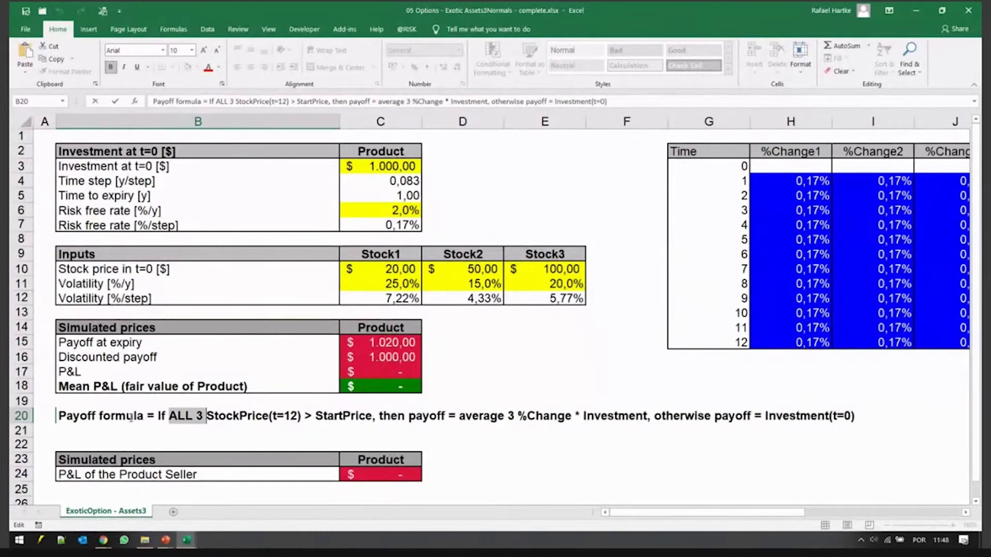
key(ctrl+shift+Right)
key(ctrl+shift+Right)
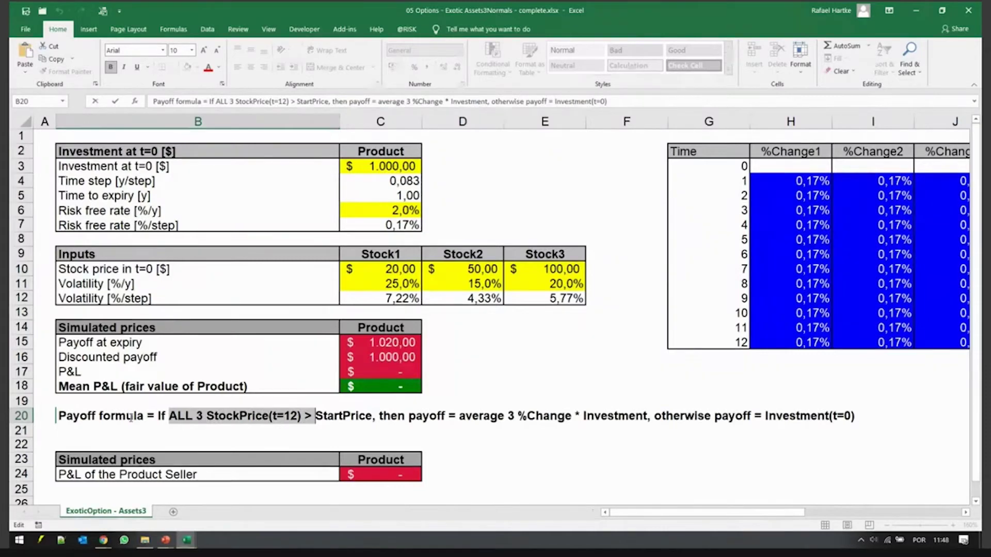
key(Escape)
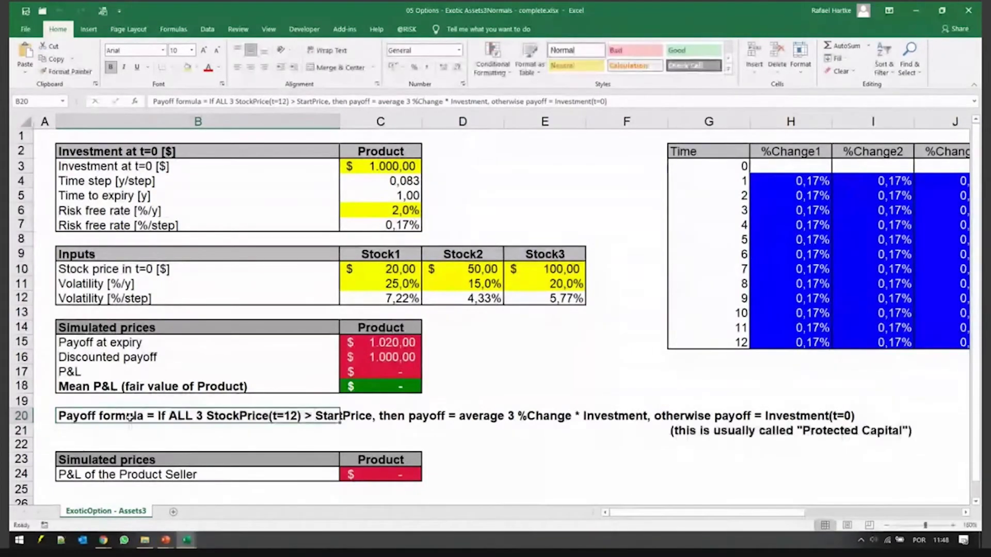
Step: Point out the %Change1 column and enter 50% in E15
click(511, 355)
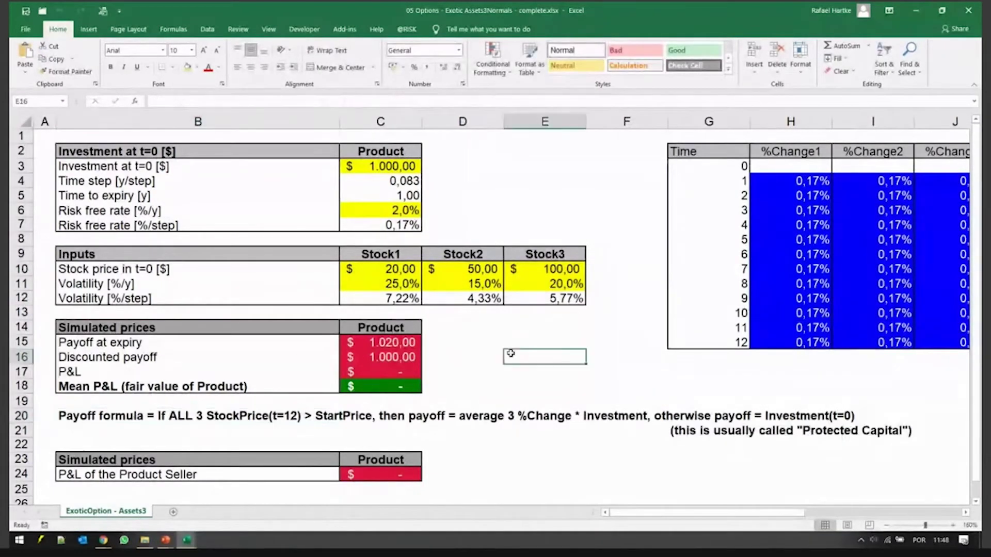
click(812, 120)
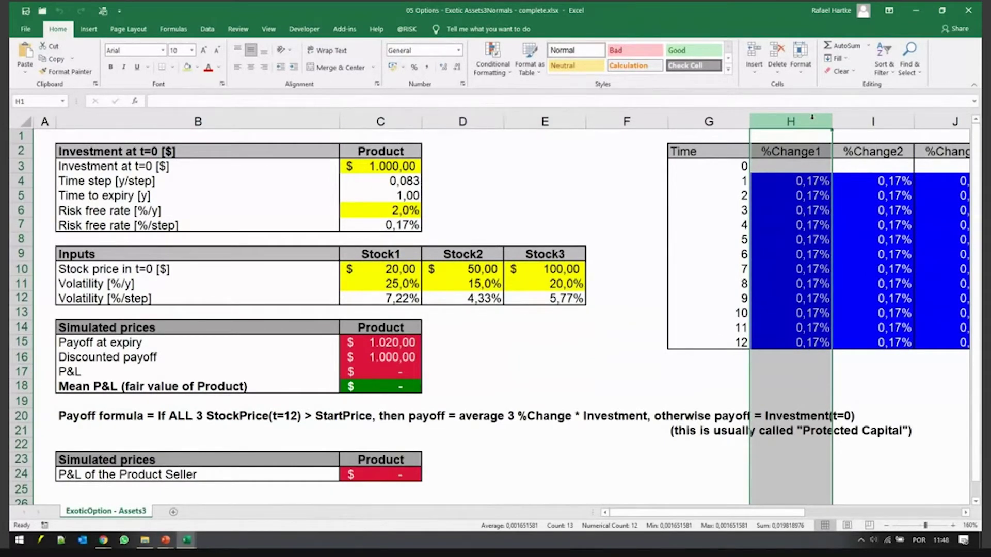
click(548, 346)
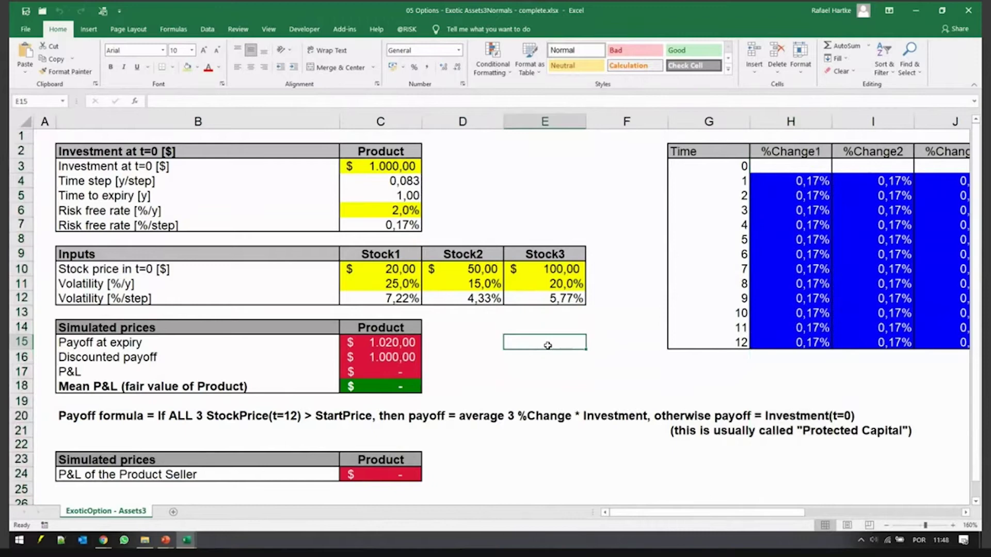
text(50%)
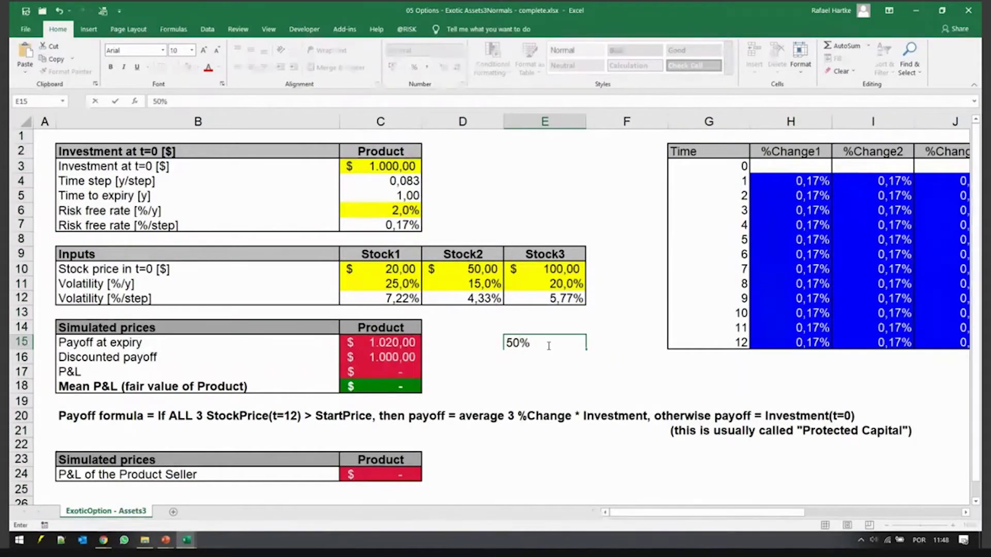
key(Return)
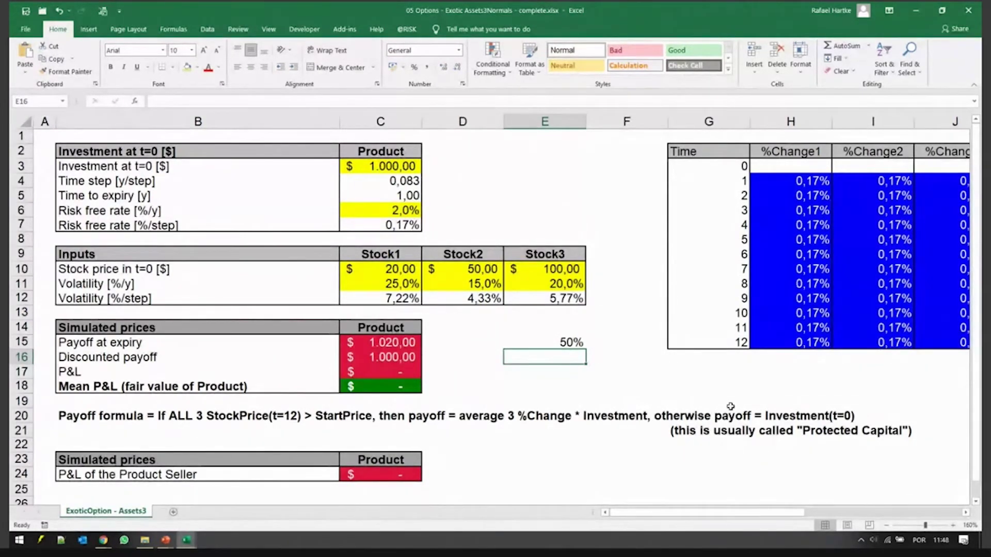
Step: Enter =50%*E15 (25,00%) in E16 and =E16*50% (12,50%) in E17
text(=50%)
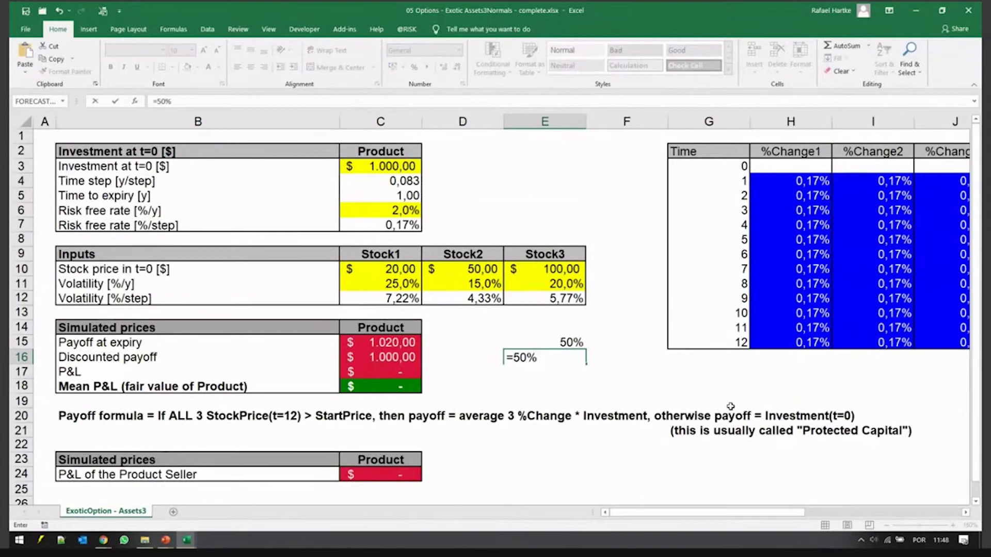
text(*)
key(Up)
key(Return)
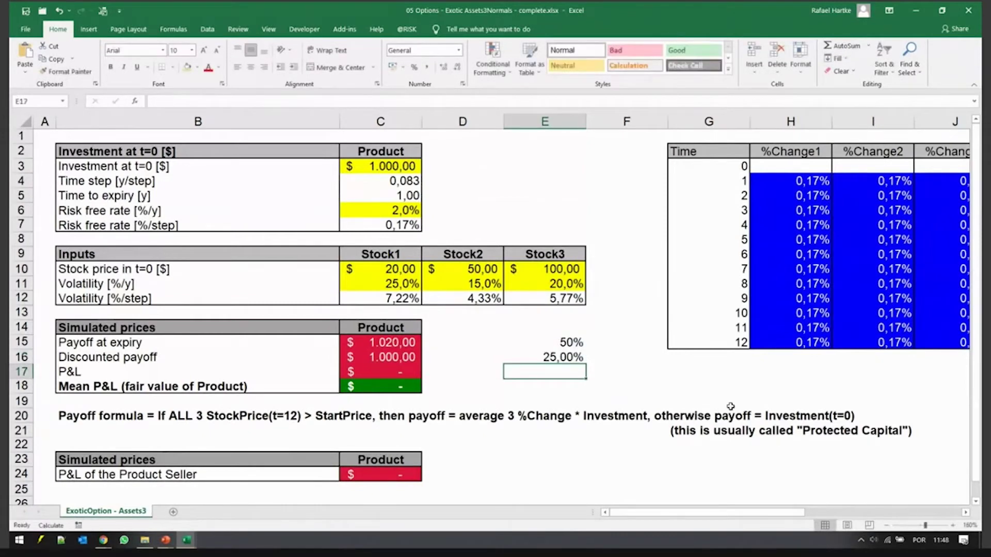
text(=)
key(Up)
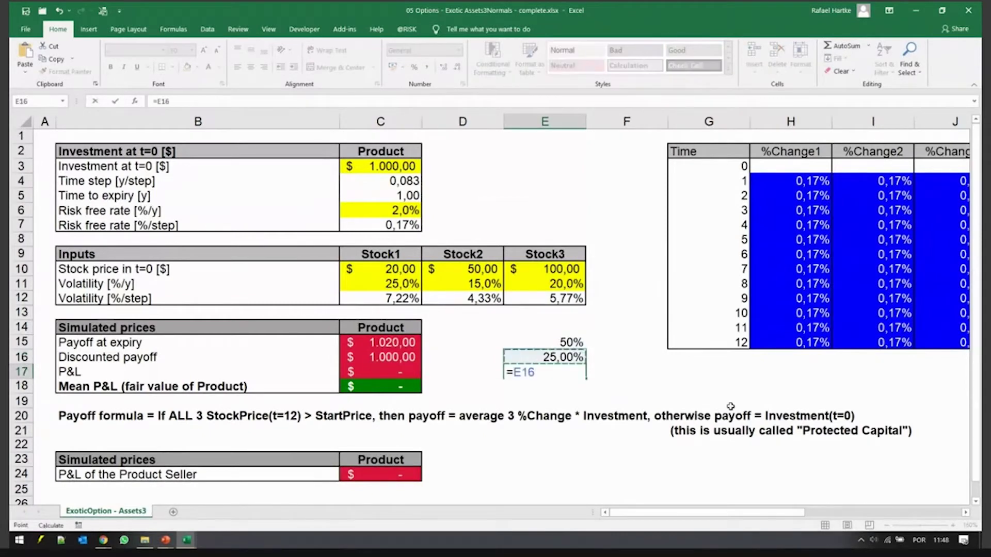
text(*50%)
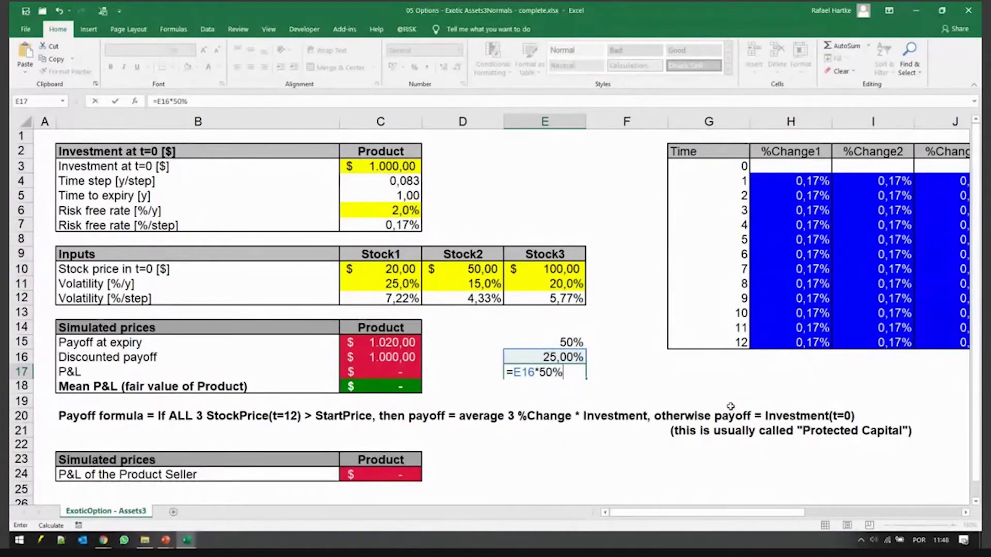
key(Return)
key(Up)
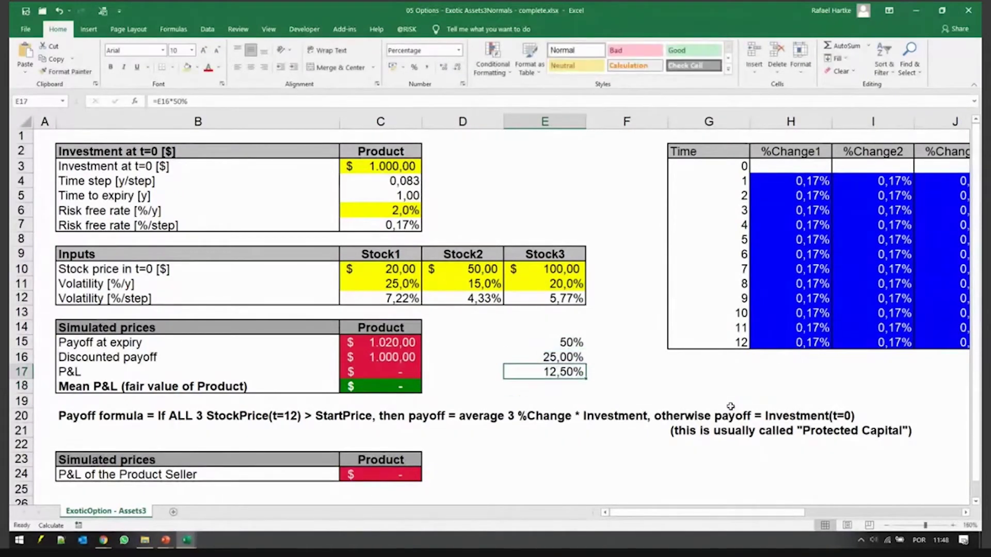
click(530, 375)
Step: Reread the B20 payoff note's all-three-stocks condition and Investment(t=0) fallback
click(165, 414)
double_click(165, 413)
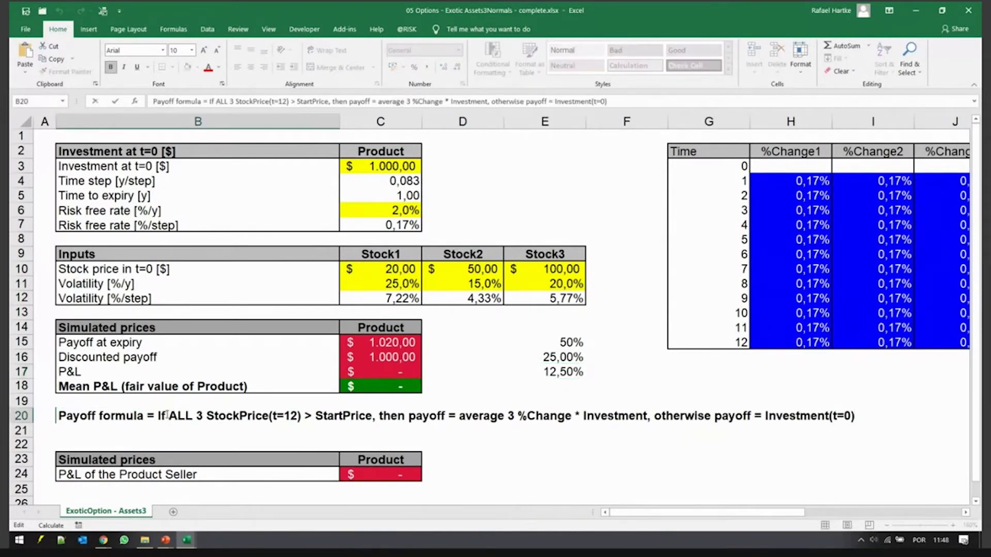
drag(166, 413, 372, 418)
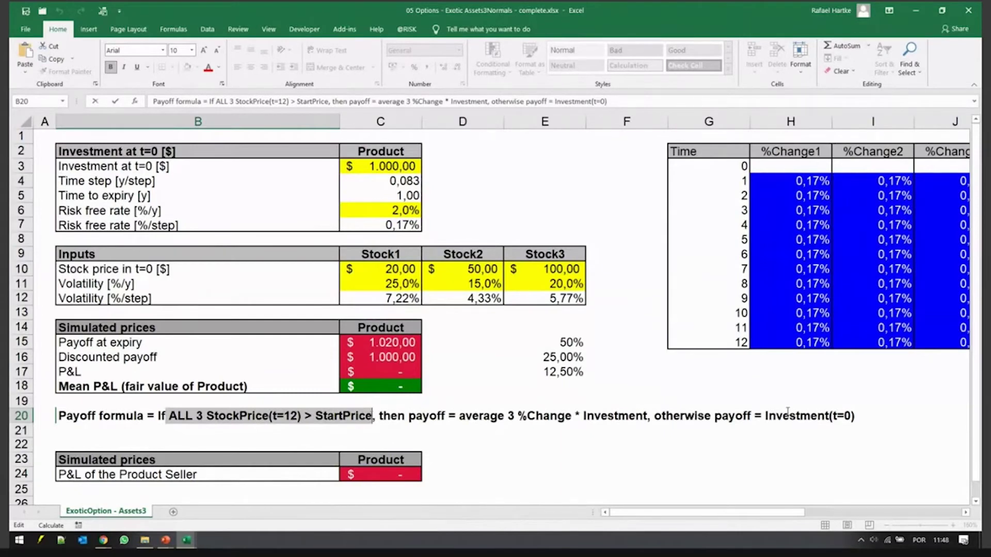
drag(774, 413, 913, 425)
key(Escape)
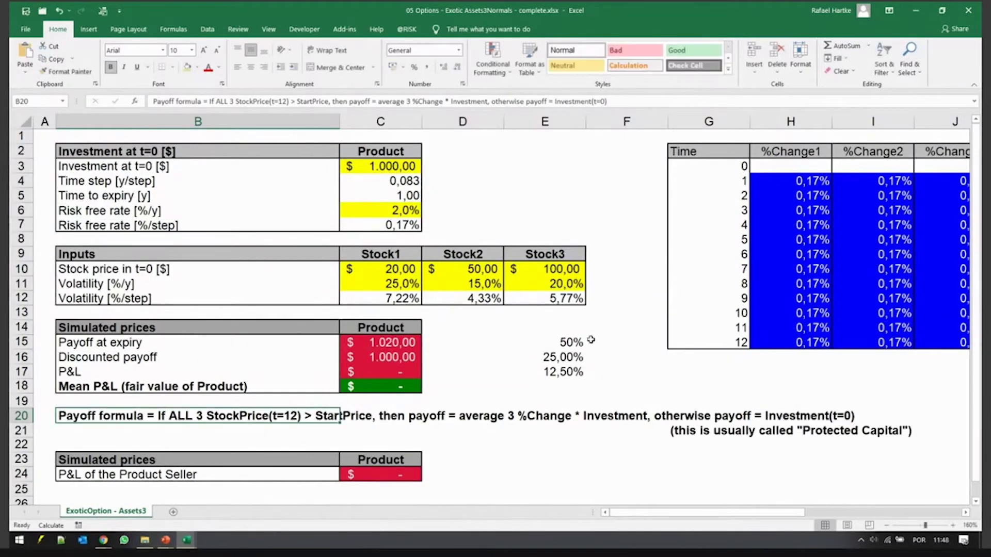
Step: Delete the example percentages in E15:E18 and point out the investment cells C3:D3
drag(557, 338, 556, 380)
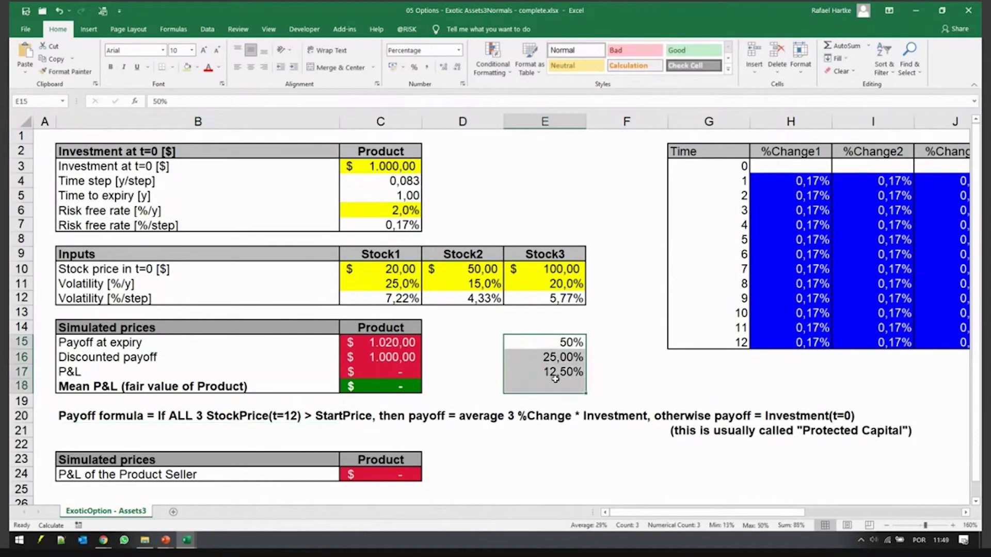
key(Delete)
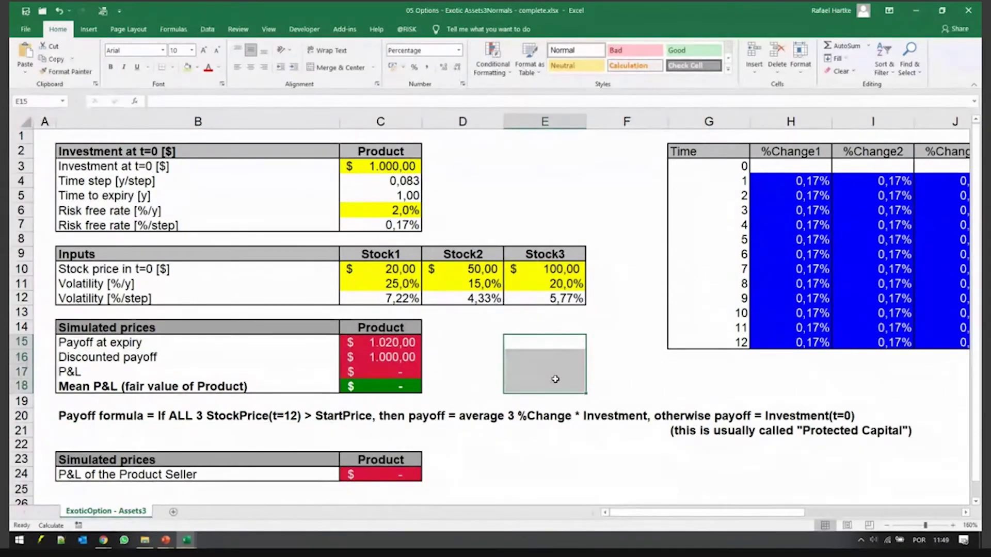
scroll(556, 380, right, 6)
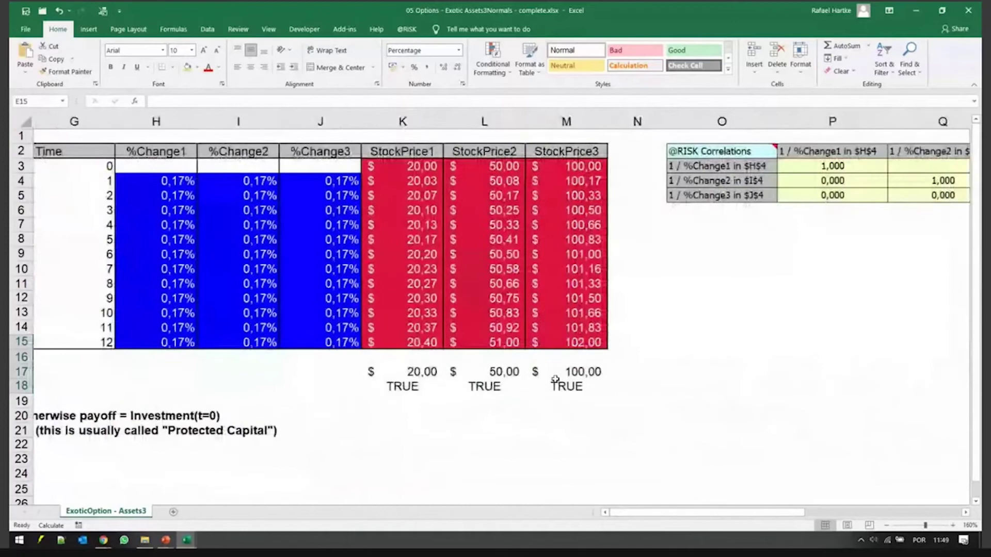
scroll(556, 380, left, 6)
drag(381, 166, 470, 169)
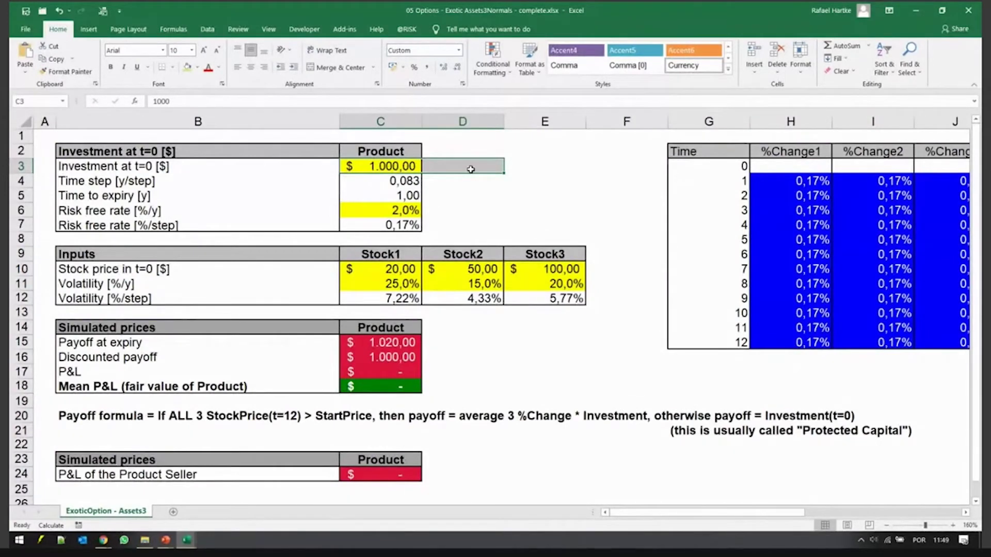
click(482, 197)
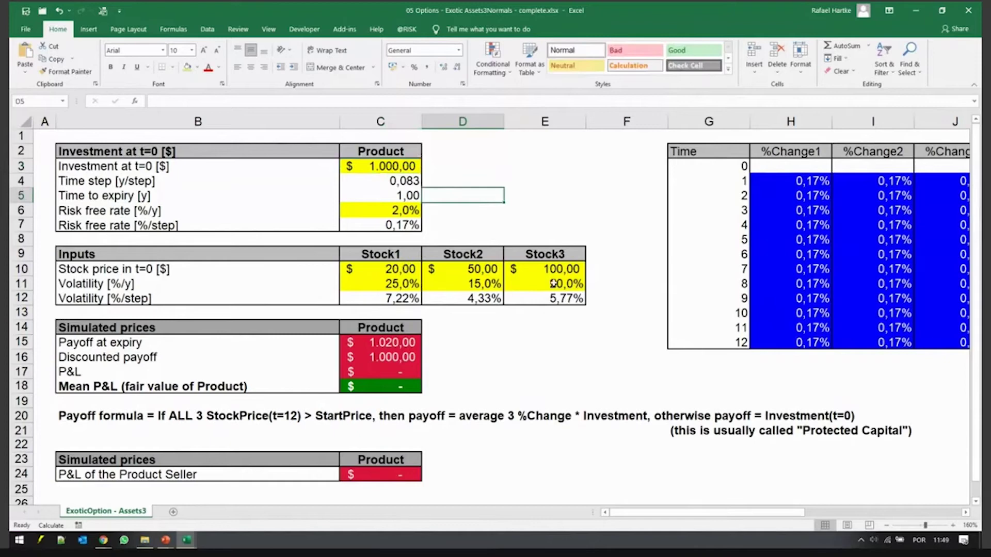
scroll(700, 283, right, 3)
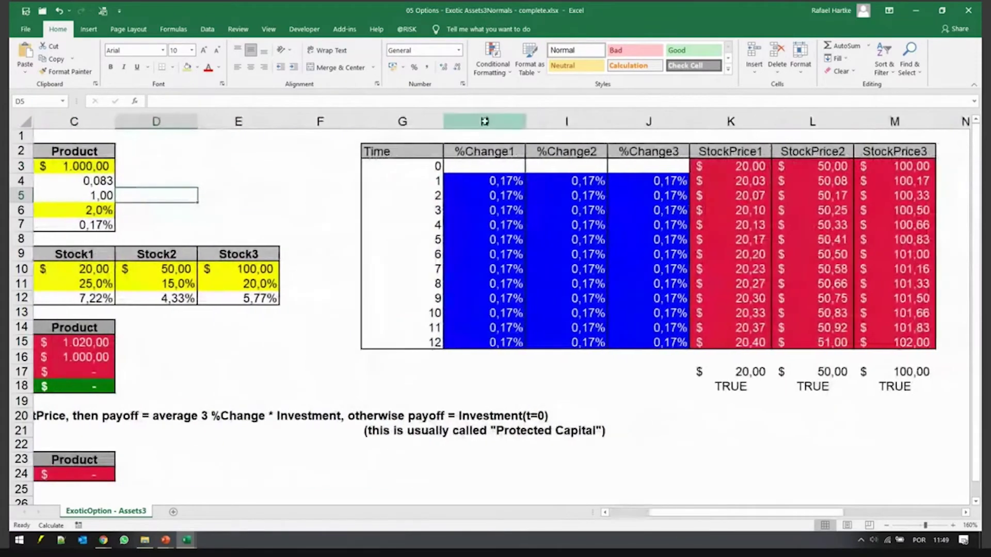
drag(484, 121, 649, 121)
click(502, 239)
key(F2)
key(Tab)
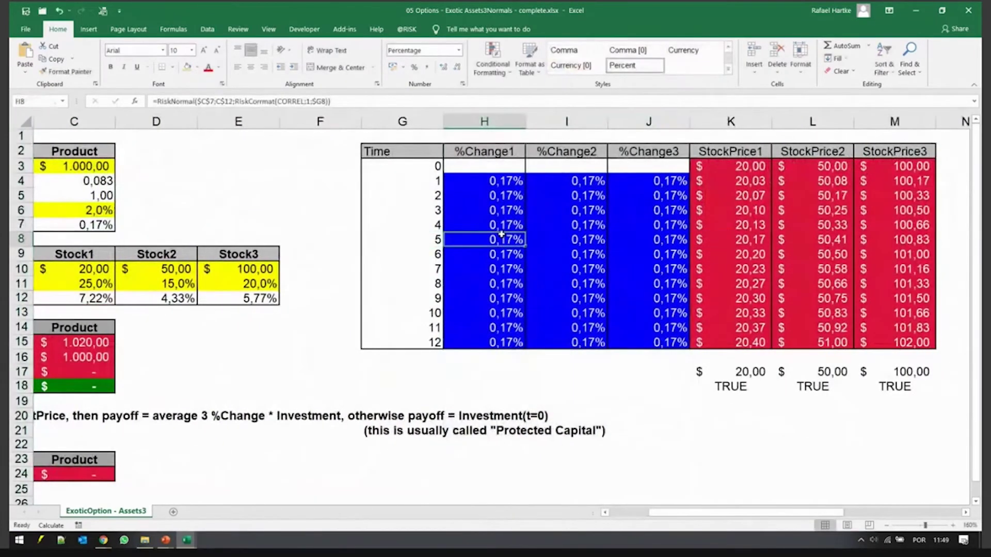
key(F2)
key(Tab)
key(F2)
scroll(501, 235, left, 3)
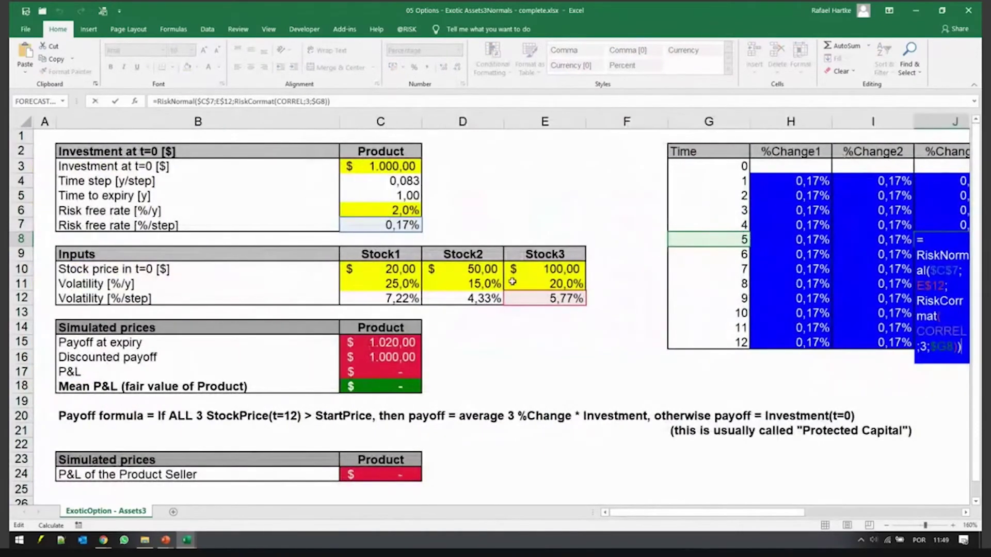
scroll(640, 298, right, 3)
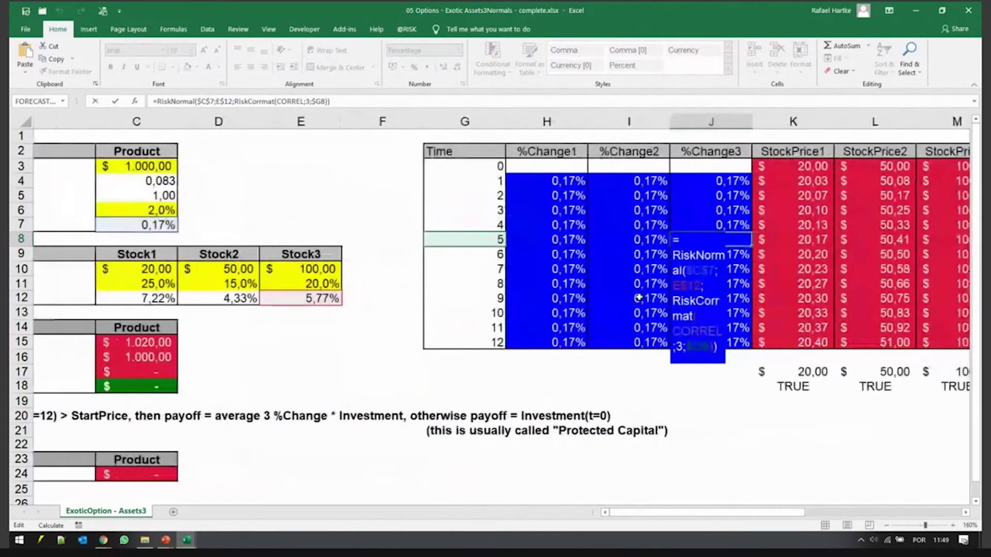
key(Escape)
click(743, 120)
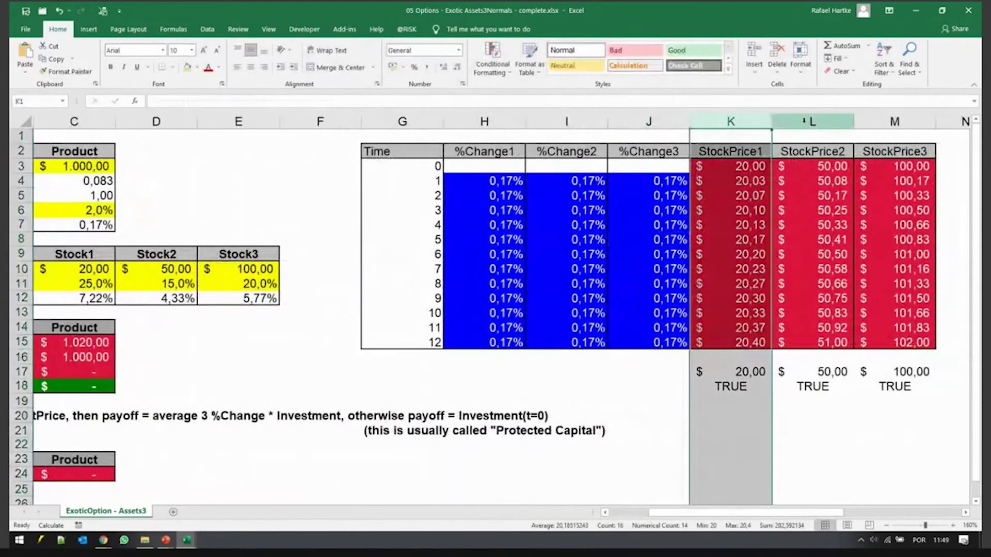
drag(812, 121, 911, 118)
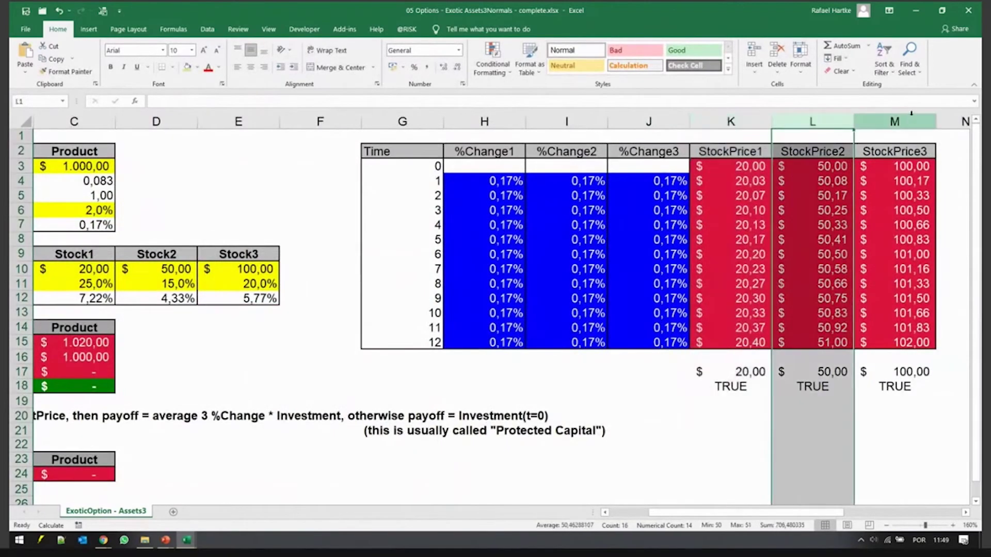
click(914, 116)
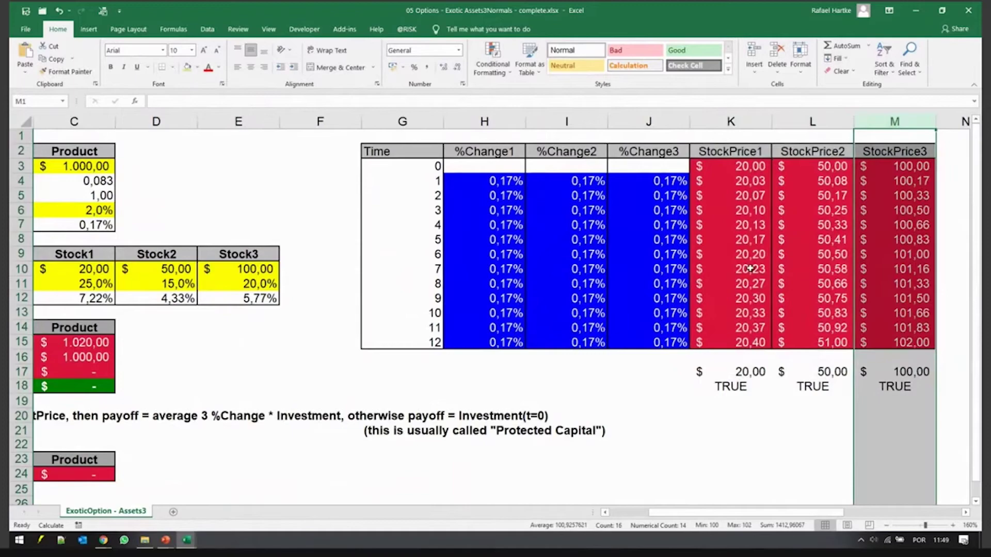
drag(718, 343, 896, 344)
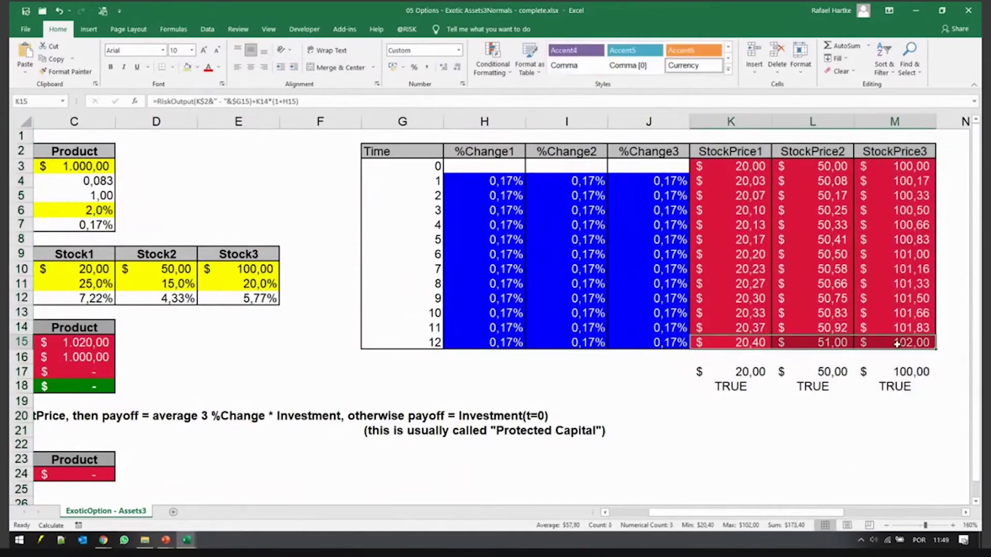
scroll(897, 345, left, 2)
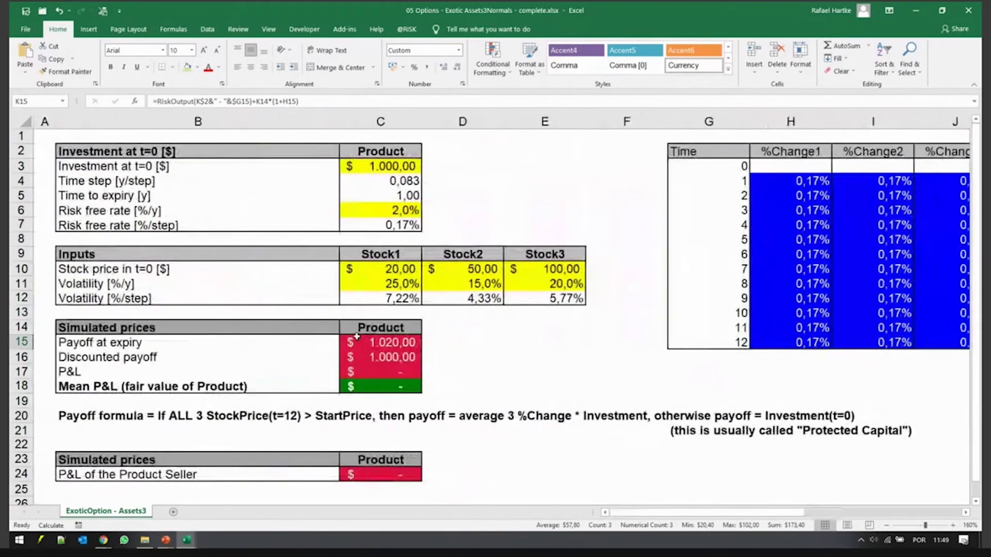
double_click(412, 349)
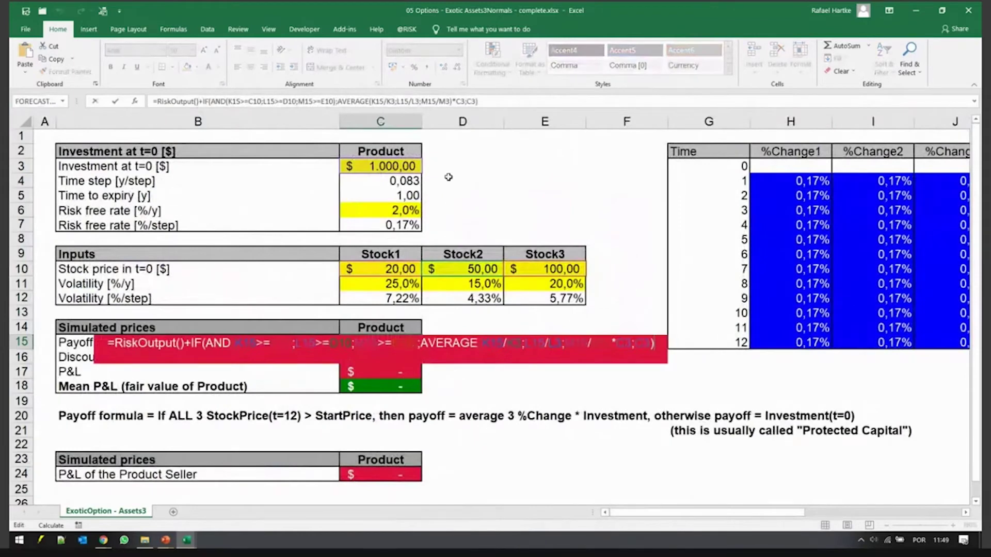
key(Escape)
click(411, 30)
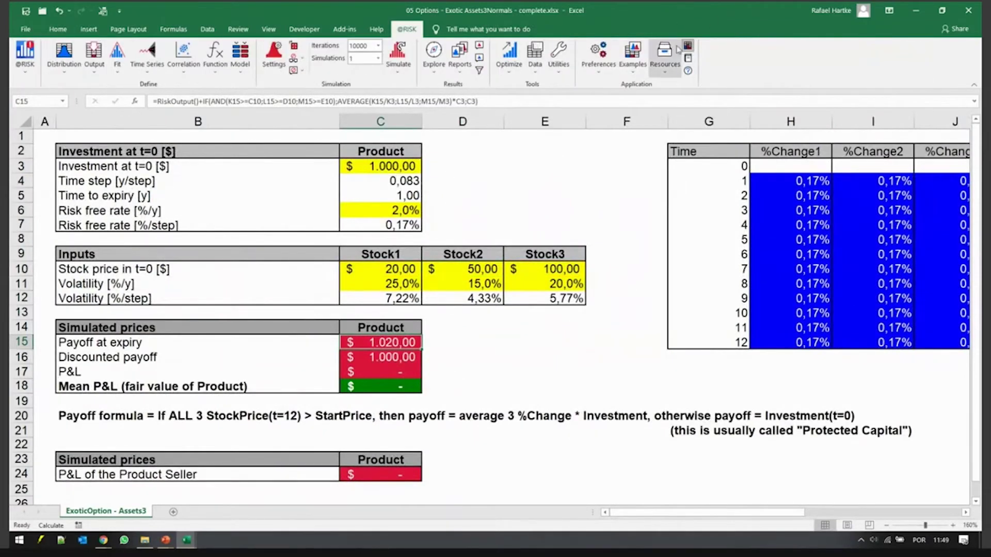
key(F2)
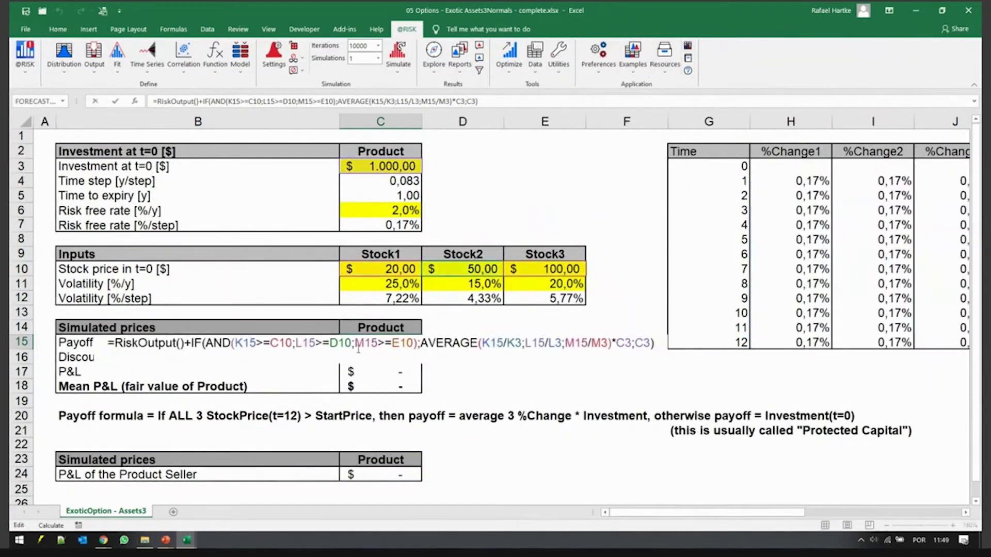
drag(238, 343, 293, 343)
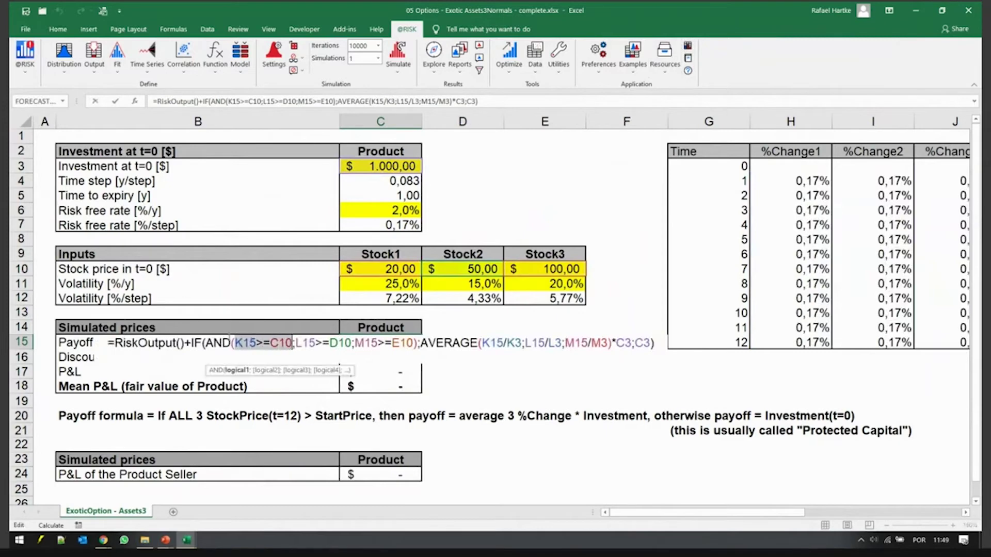
drag(206, 343, 649, 343)
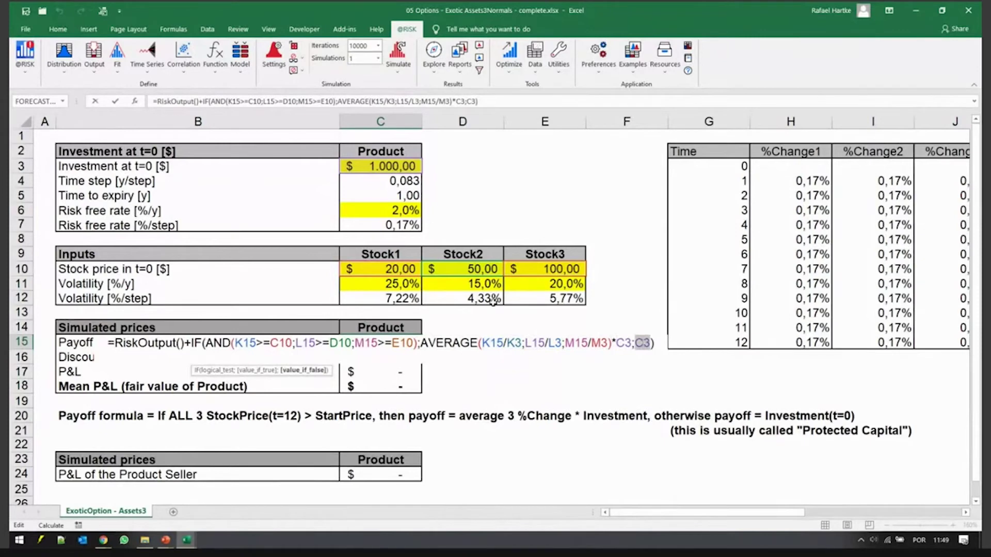
key(ctrl+Return)
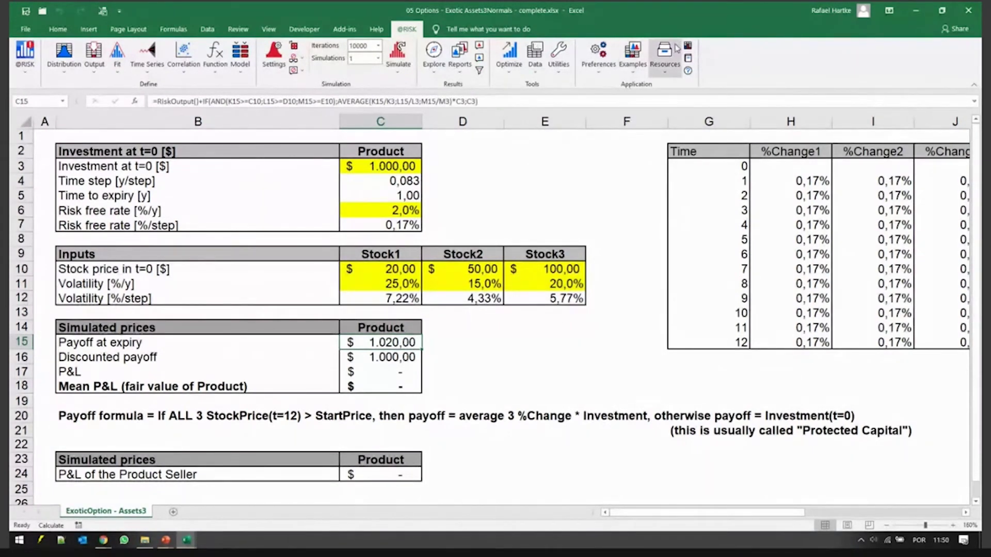
click(688, 45)
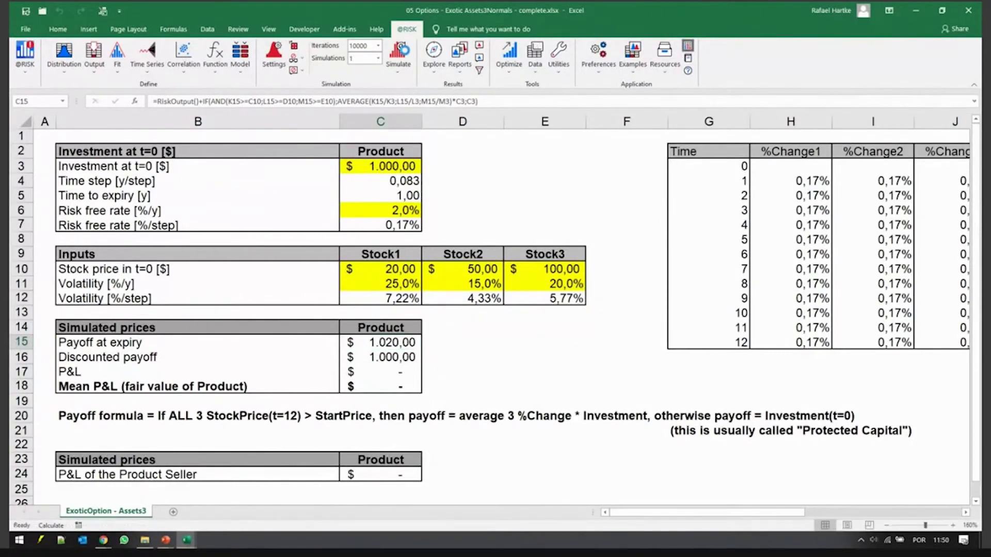
click(382, 361)
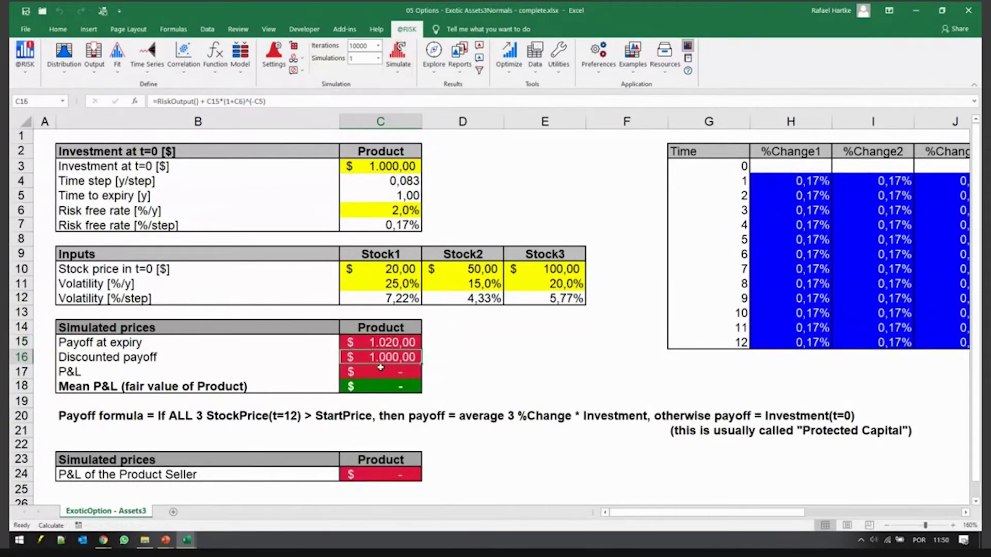
click(381, 372)
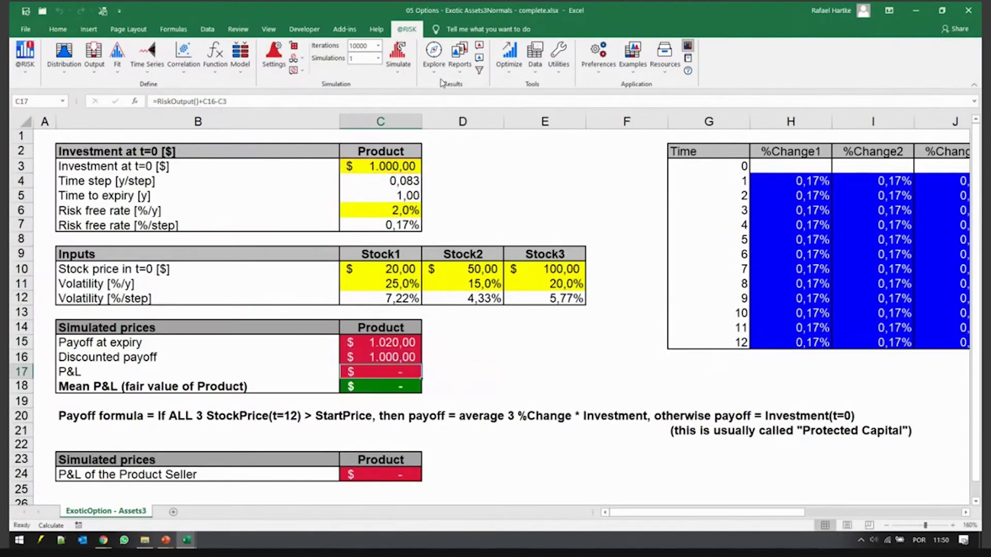
click(334, 106)
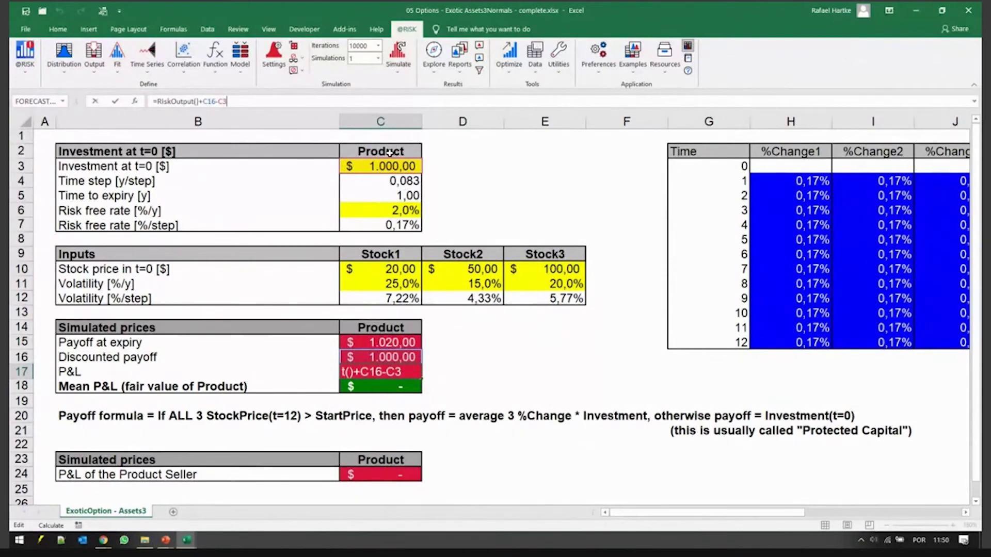
key(Escape)
key(Down)
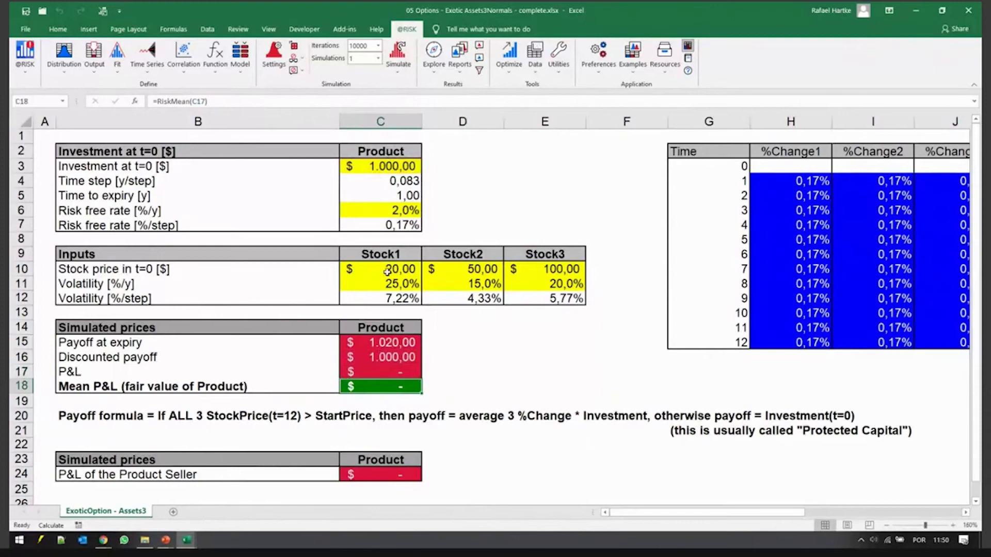
Step: Close the ExoticOption, Average3 + Barrier and BlackScholes workbooks without saving
click(43, 12)
click(43, 11)
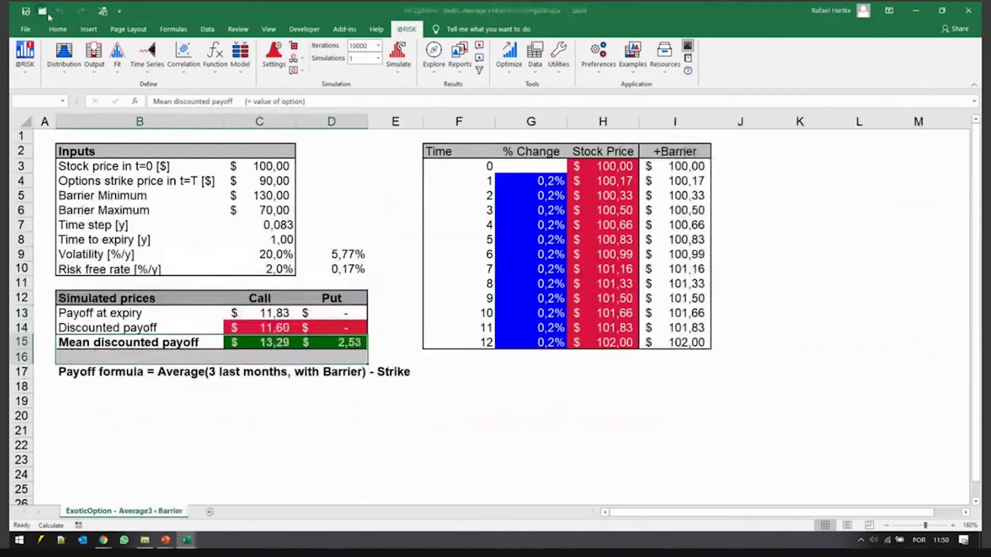
click(43, 11)
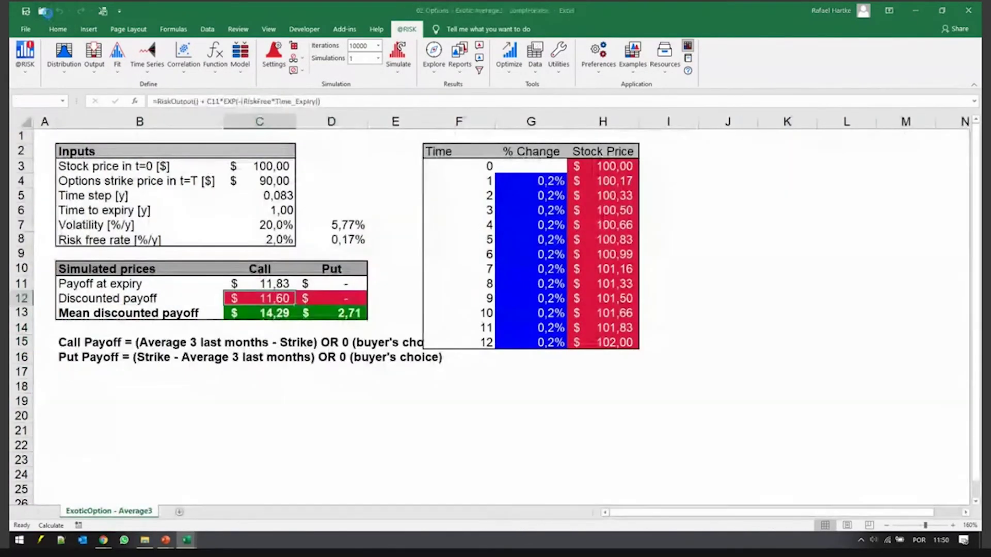
click(44, 12)
key(n)
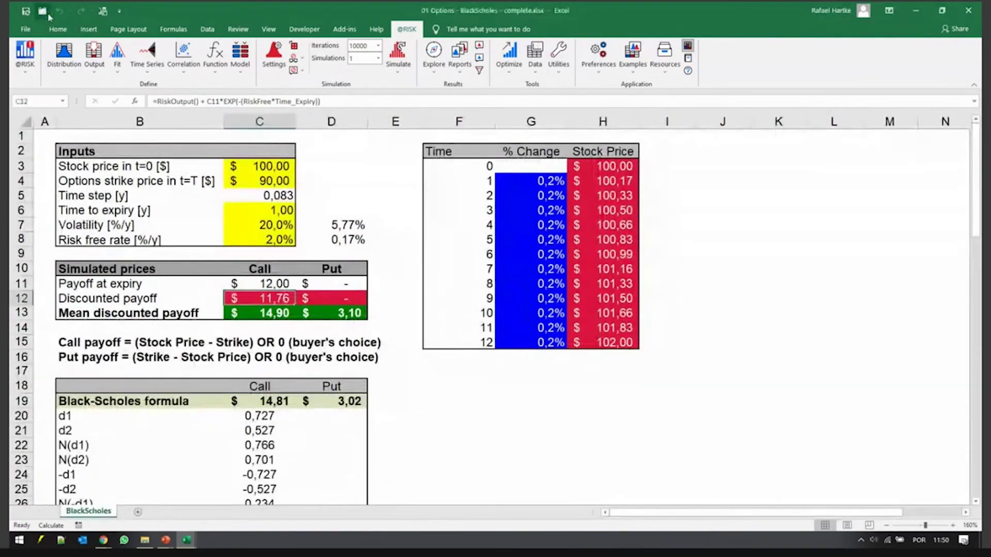
click(49, 16)
key(n)
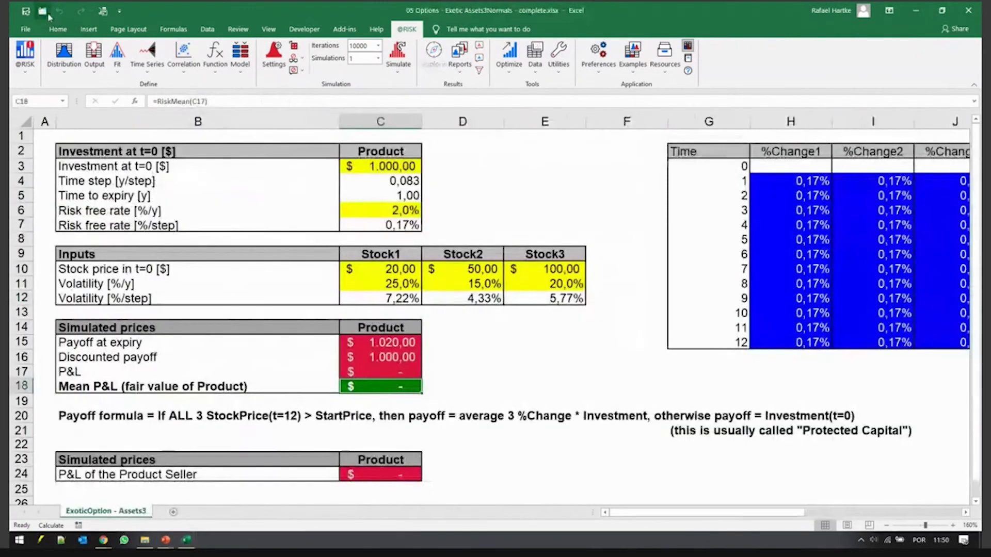
click(390, 369)
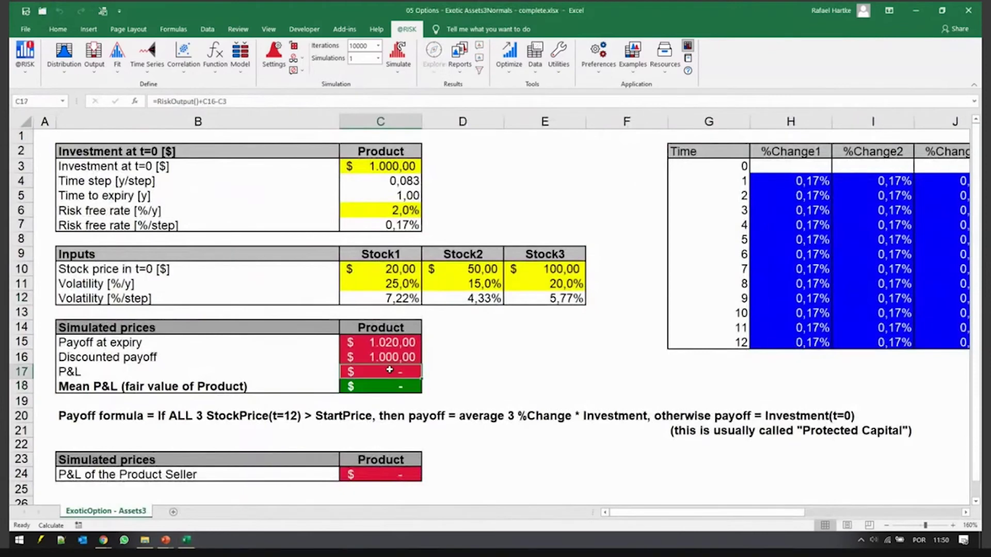
click(374, 345)
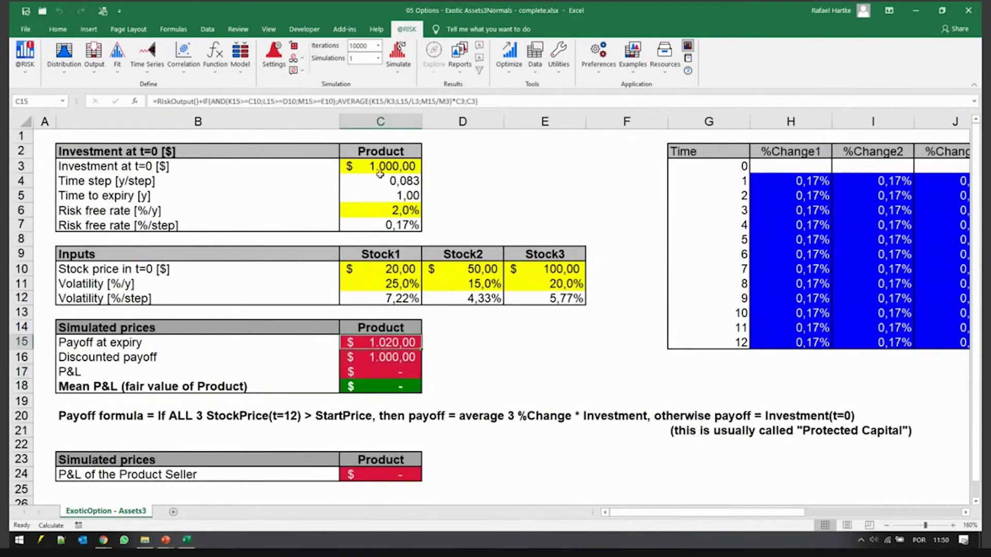
click(398, 51)
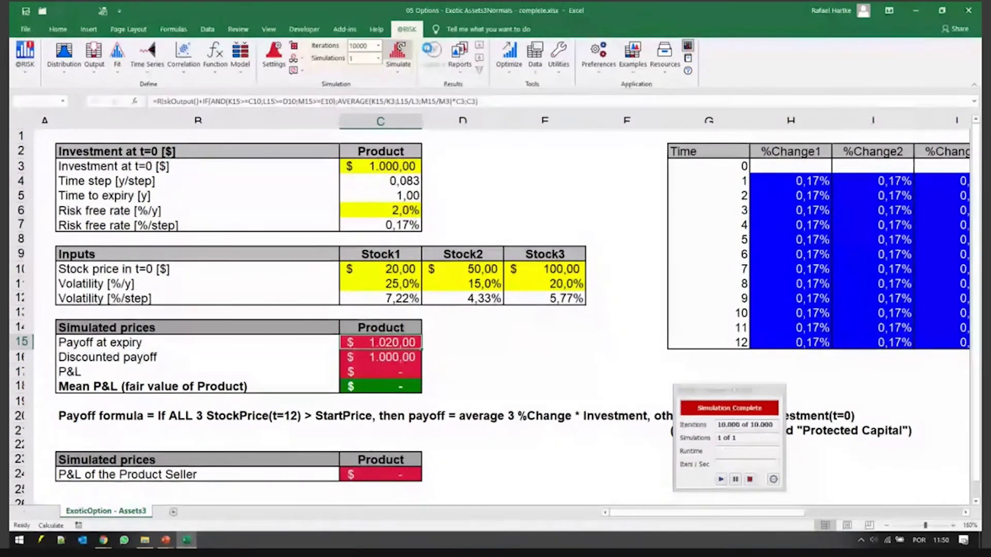
Step: Browse results to show the C15 payoff-at-expiry histogram with a $1.023,41 mean
click(433, 55)
click(454, 81)
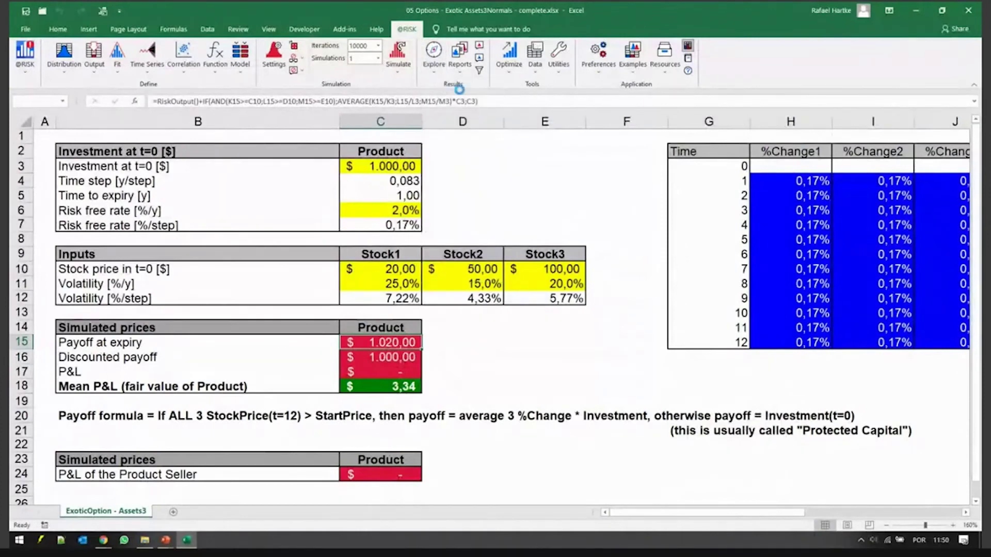
Step: Move the payoff histogram up and set its band delimiters to $1.000 and +∞
drag(555, 222, 529, 60)
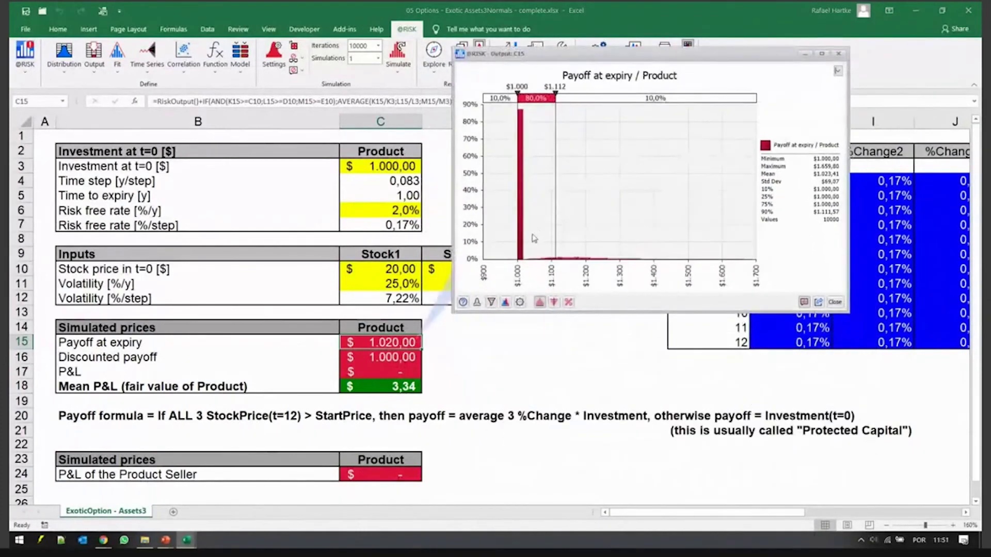
click(518, 86)
text(1.000)
key(Return)
drag(555, 155, 758, 155)
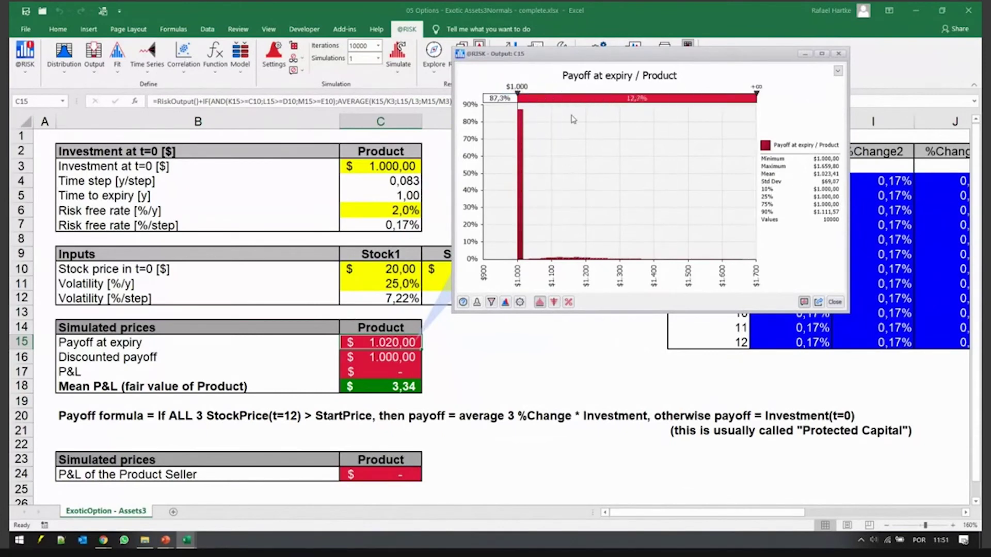
click(504, 105)
click(549, 257)
Step: Show the C16 discounted payoff histogram with left delimiter 100, then the C17 P&L comparison
key(Down)
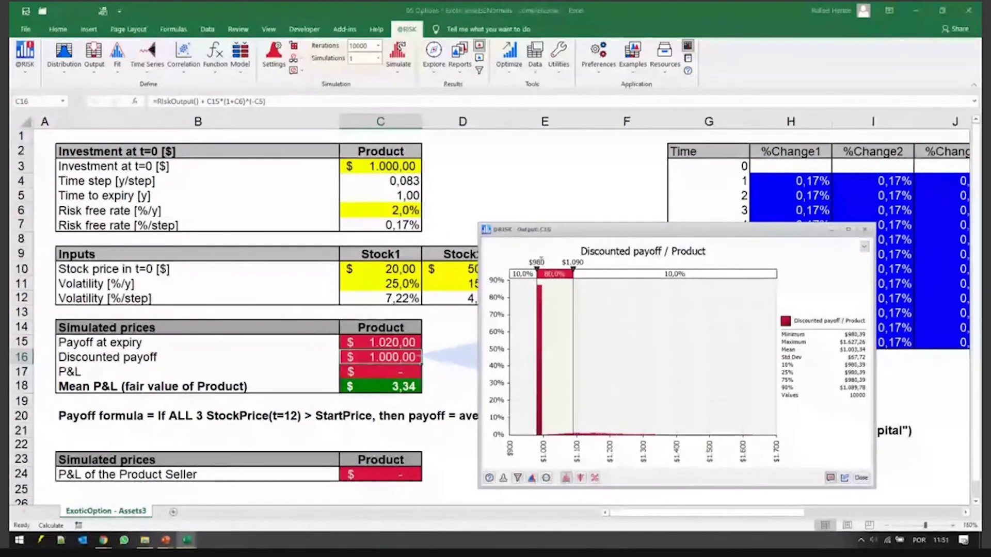
click(541, 259)
text(100)
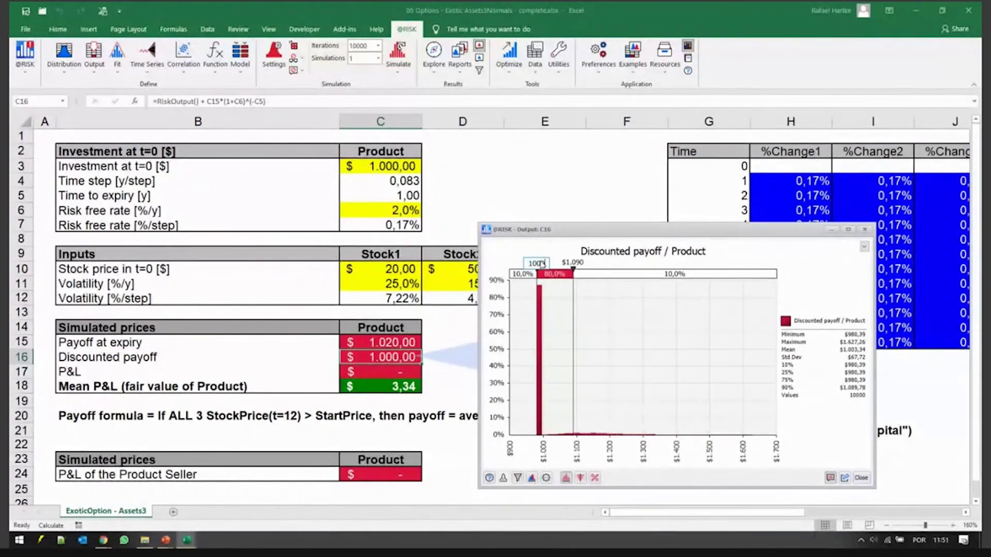
key(Return)
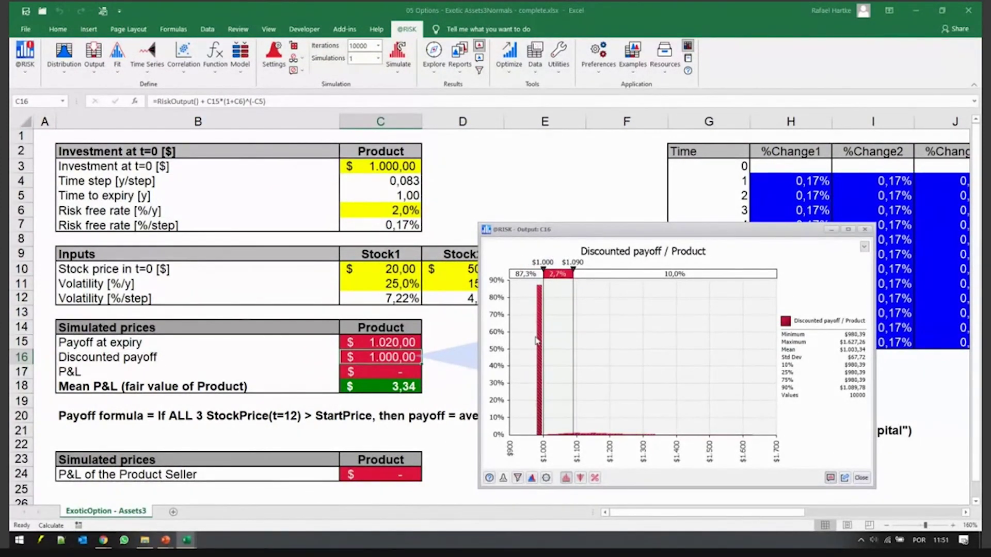
click(396, 372)
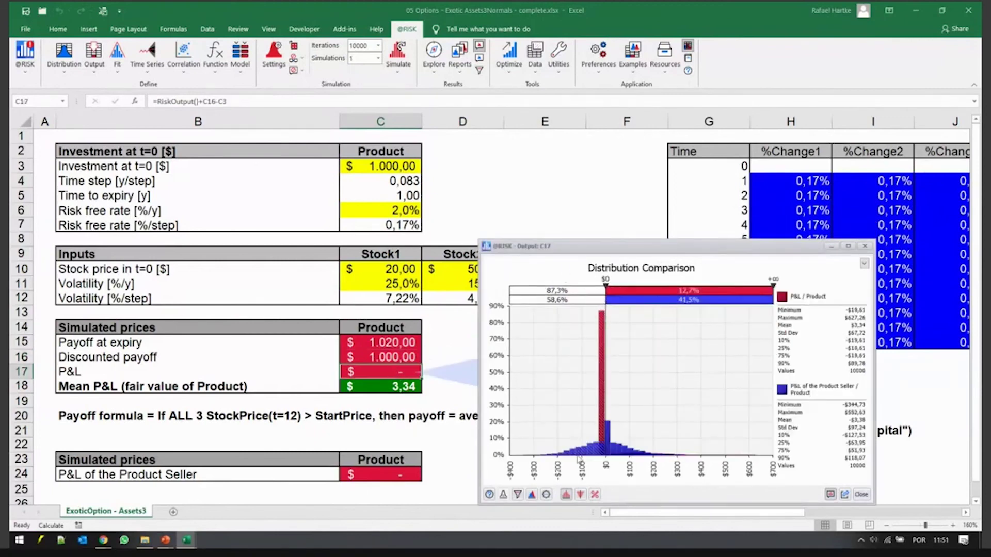
Step: Clear the seller P&L overlay and enlarge the P&L histogram, keeping the $0 delimiter
click(533, 495)
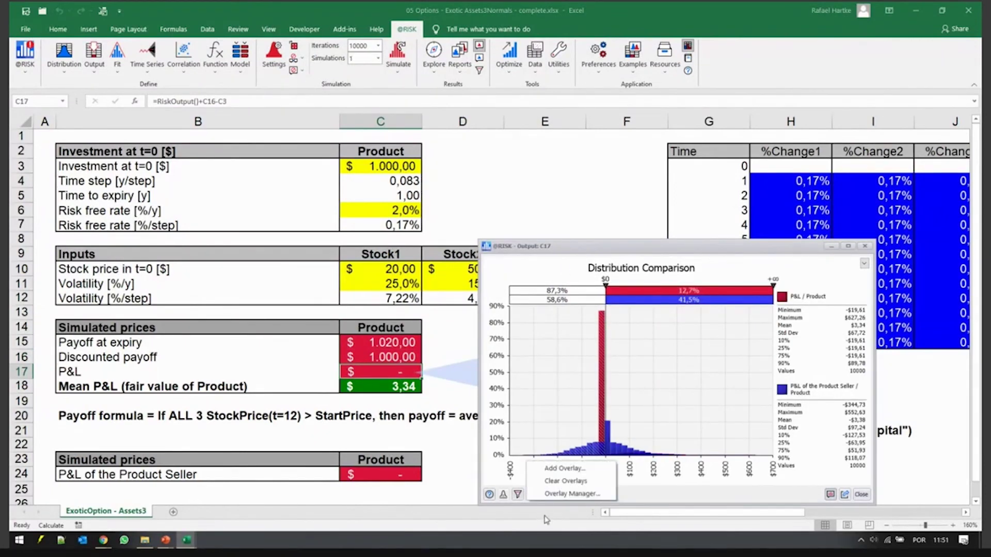
click(565, 481)
drag(596, 246, 669, 35)
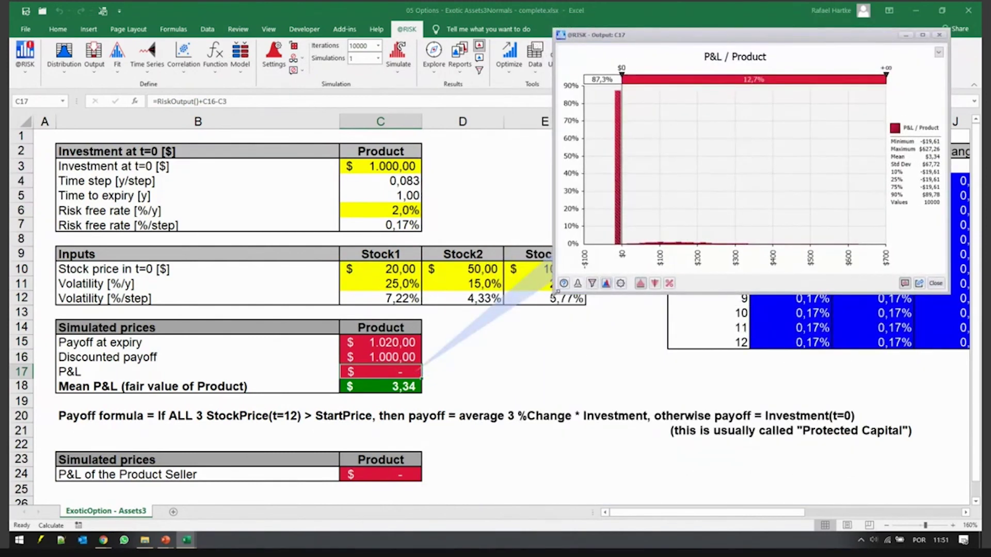
drag(552, 296, 246, 420)
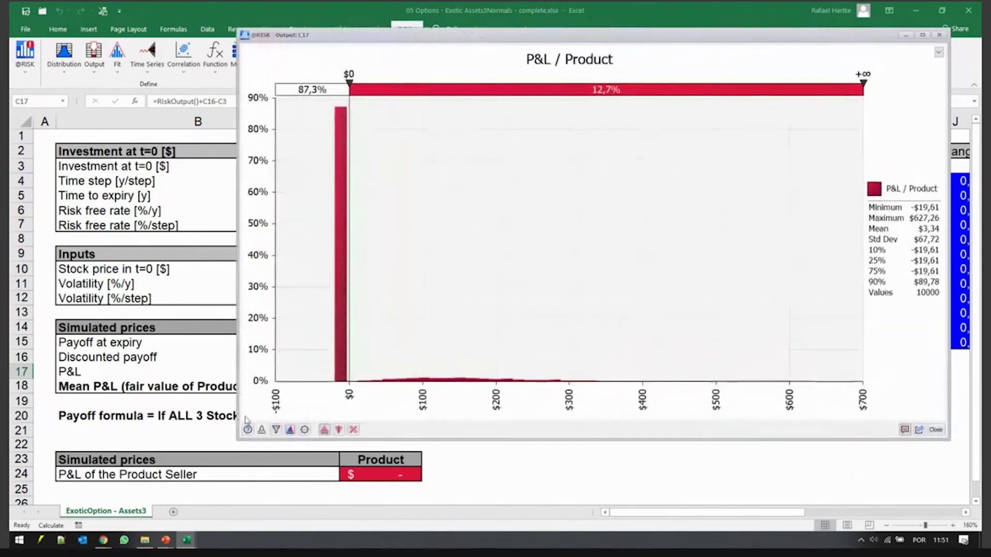
click(350, 75)
key(Return)
click(321, 102)
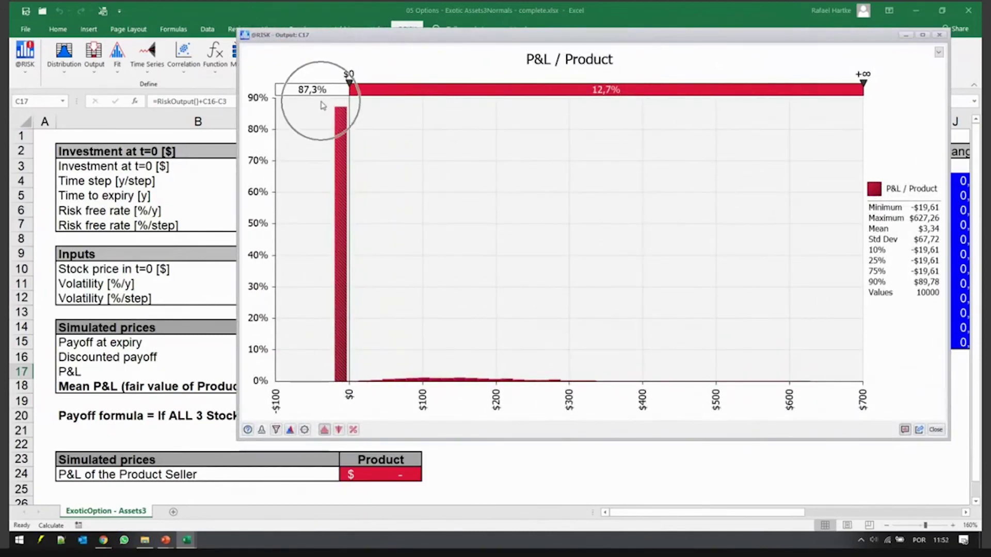